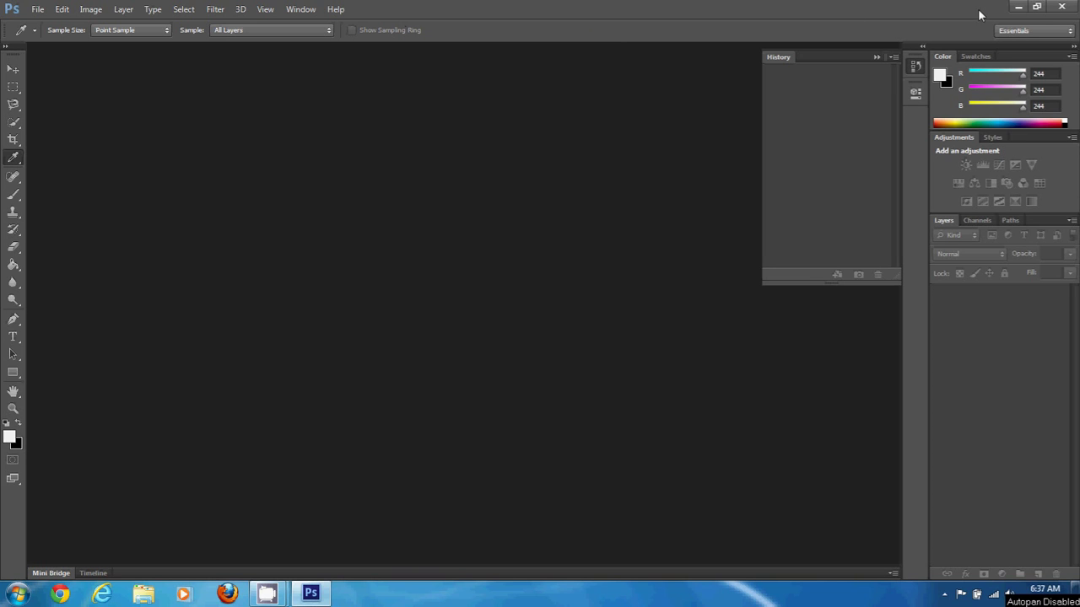
Open the desktop image IMG_0513.JPG in Photoshop.
click(1018, 6)
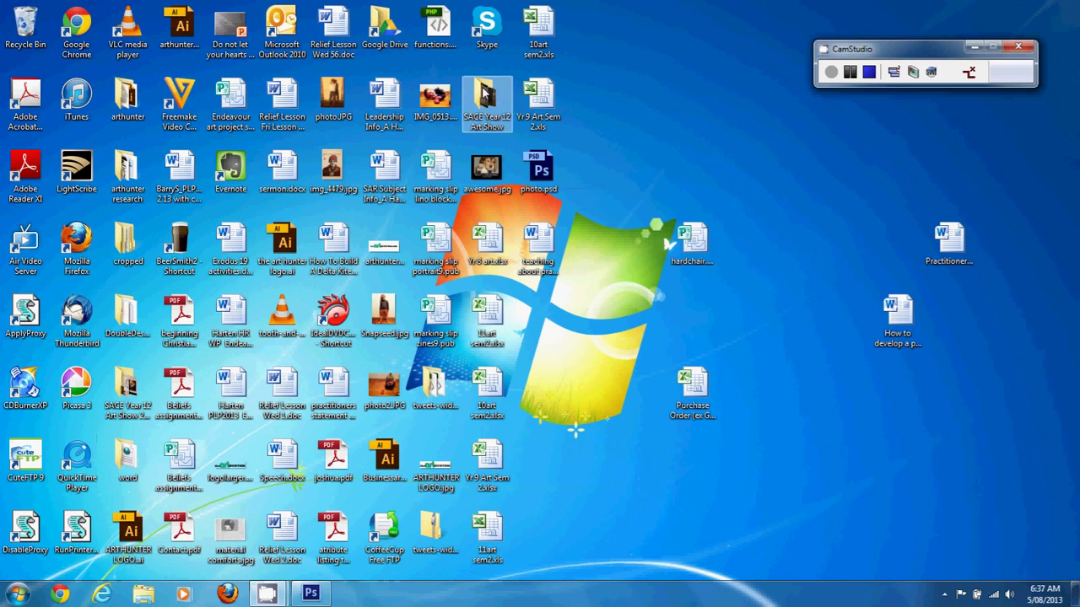
drag(436, 96, 390, 230)
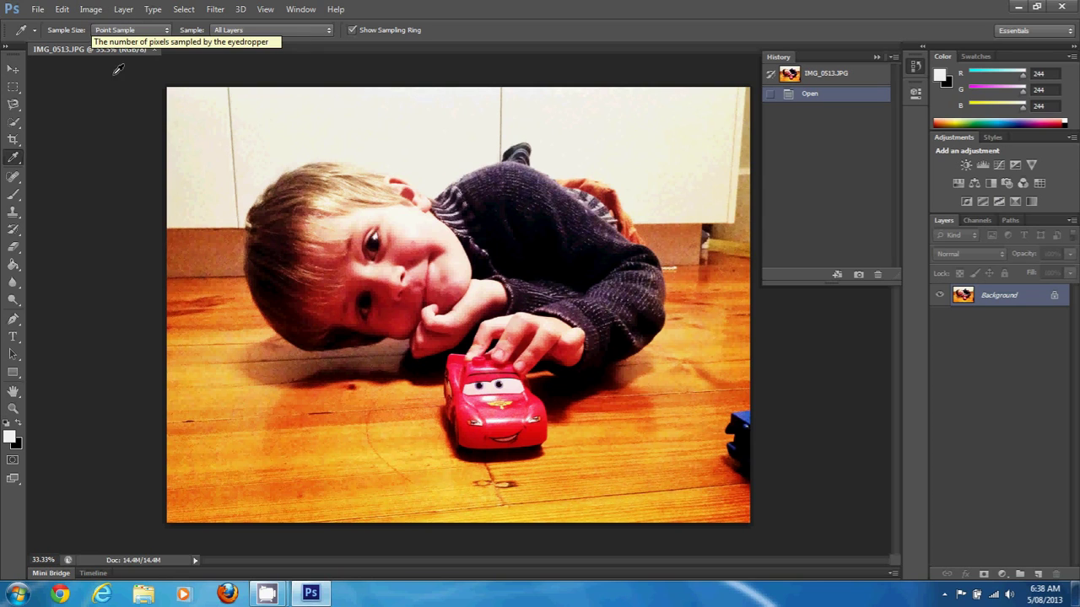
Start a Pen tool path in Shape mode where the boy's face meets his hand and trace the lower edge of the face.
click(12, 322)
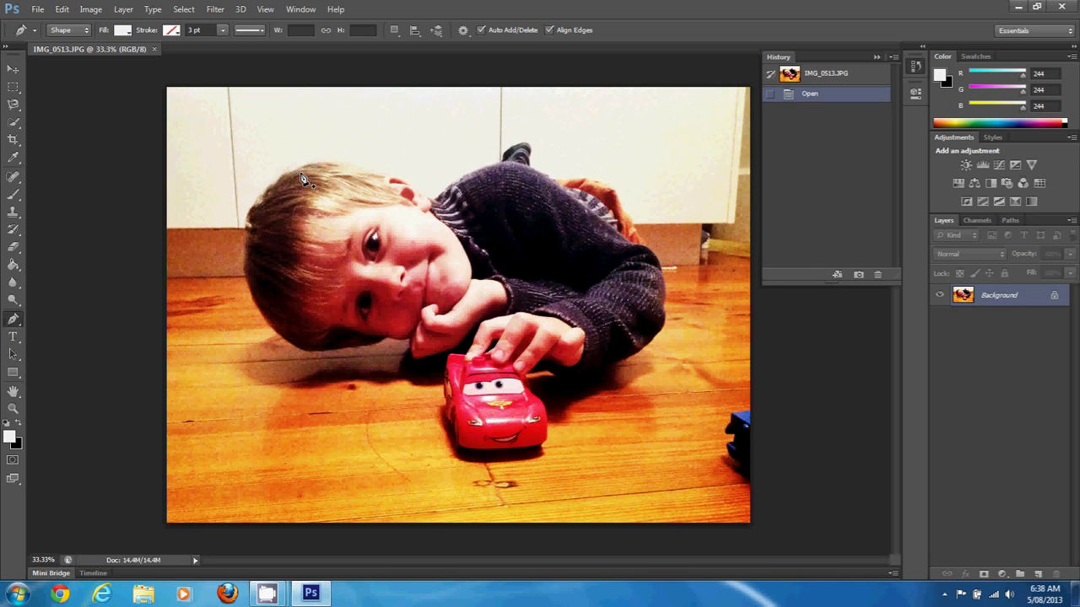
key(ctrl+plus)
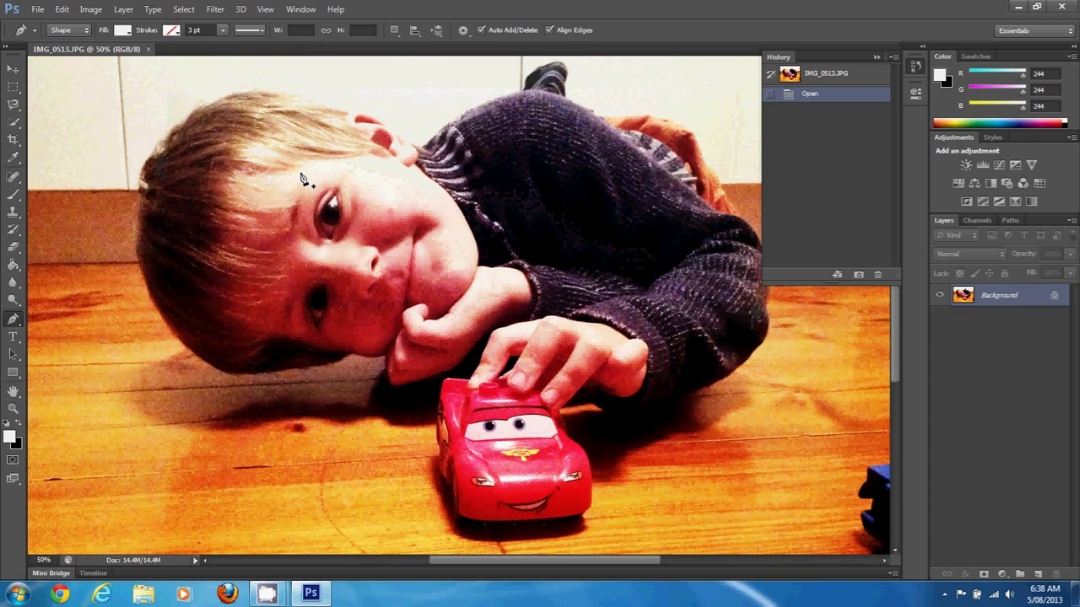
key(ctrl+plus)
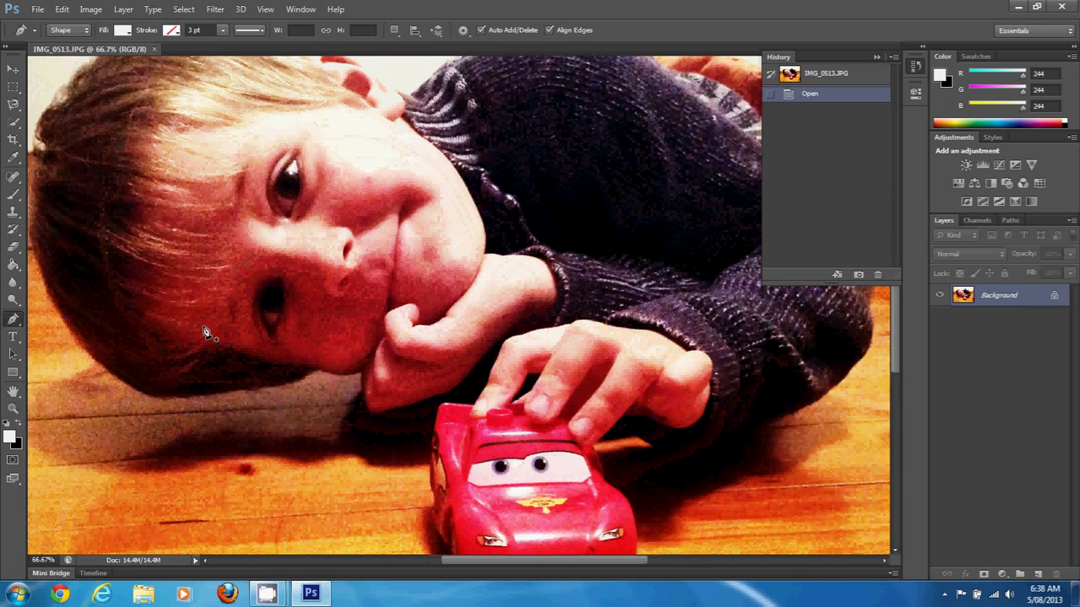
click(358, 378)
click(354, 379)
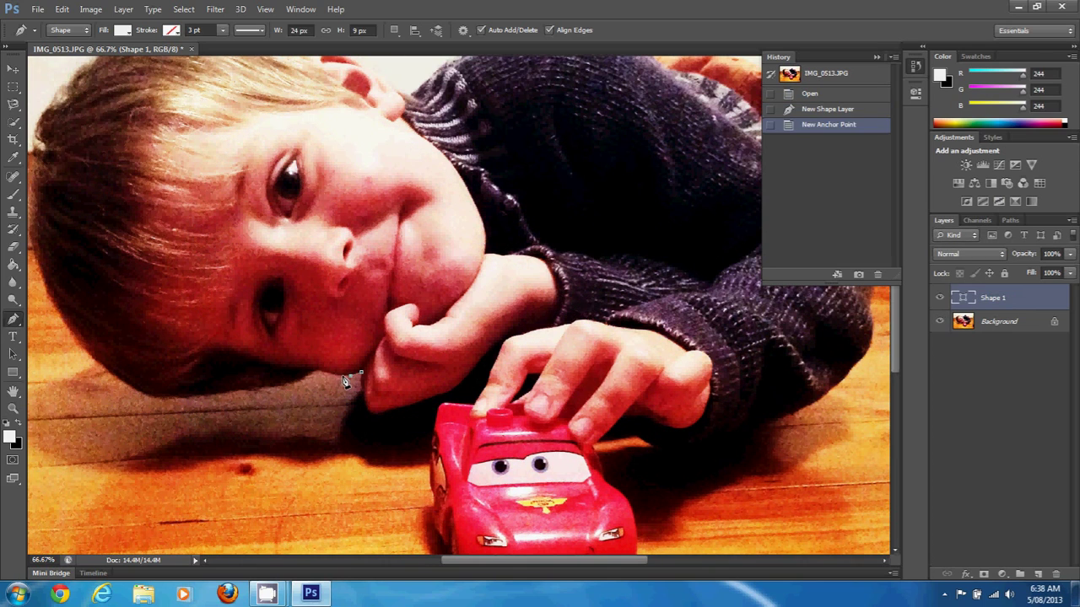
click(353, 378)
click(333, 378)
click(327, 377)
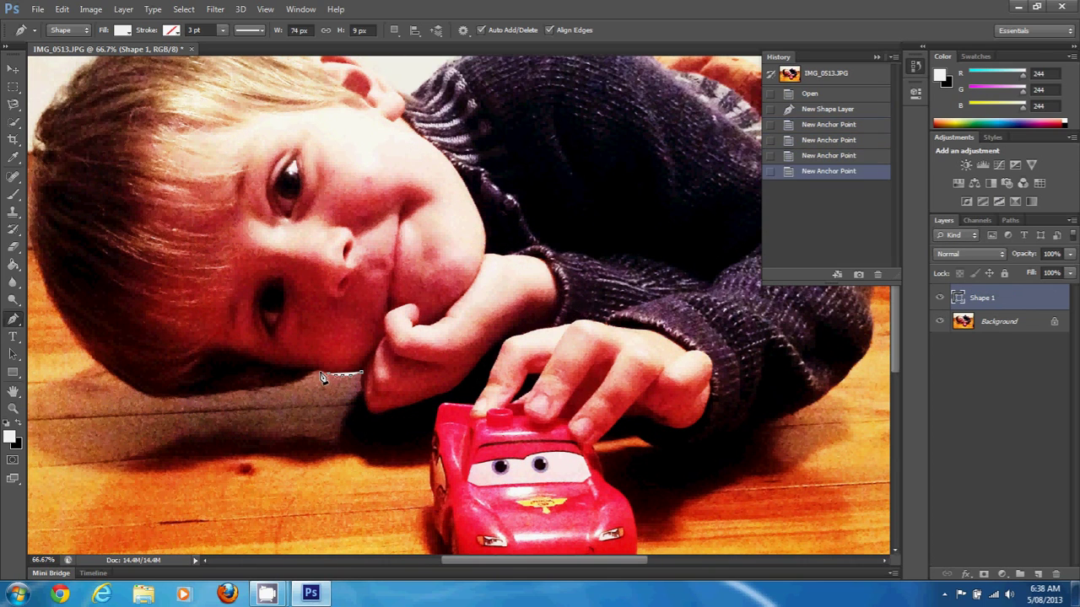
click(321, 375)
click(315, 377)
click(310, 380)
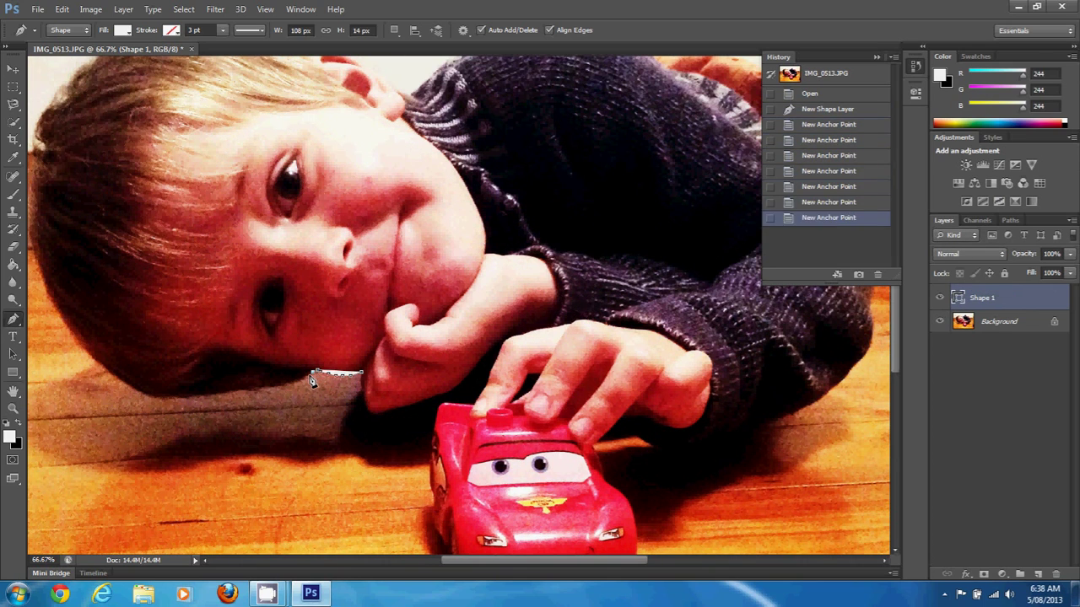
Continue the path with closely spaced anchor points along the underside of the boy's hair.
click(304, 384)
click(297, 387)
click(291, 389)
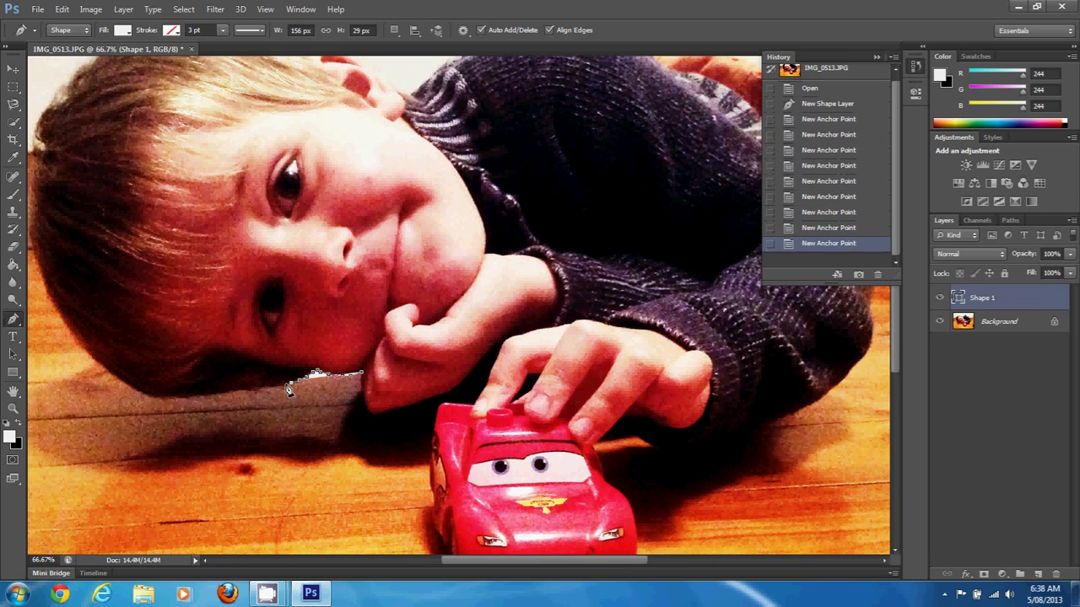
click(283, 391)
click(271, 393)
click(264, 394)
click(255, 396)
click(248, 397)
click(247, 396)
click(230, 398)
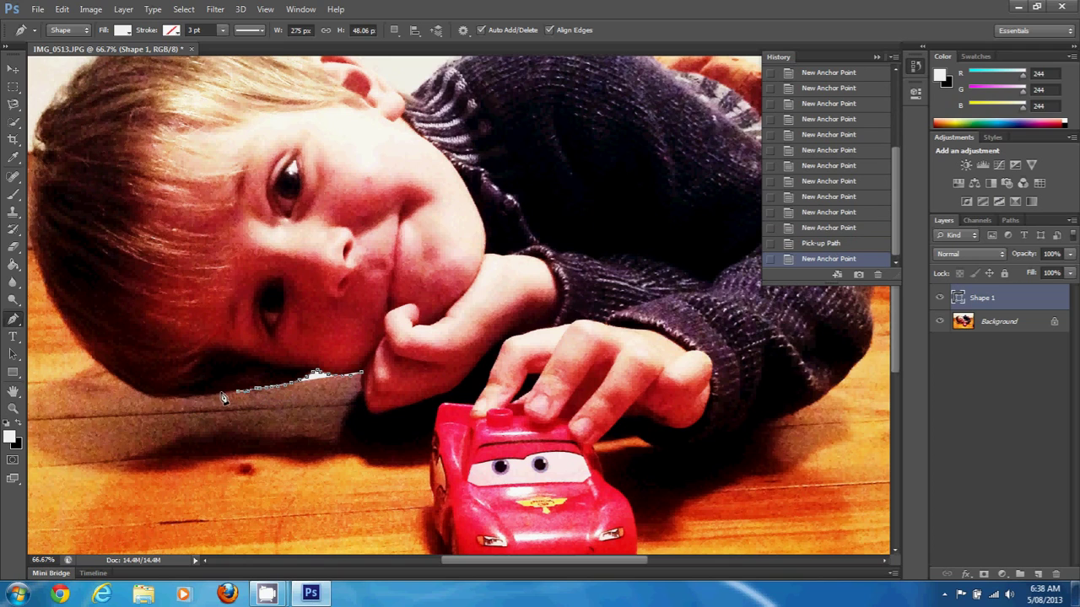
click(221, 399)
click(212, 402)
click(208, 401)
click(202, 403)
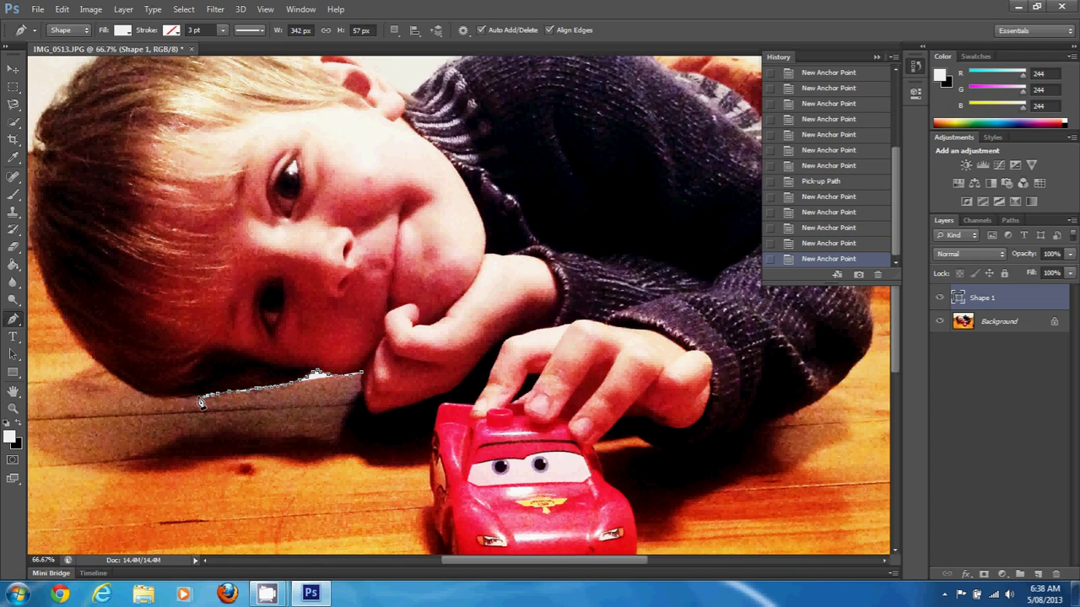
click(196, 403)
click(189, 403)
click(181, 404)
click(174, 404)
click(168, 404)
click(164, 404)
click(159, 398)
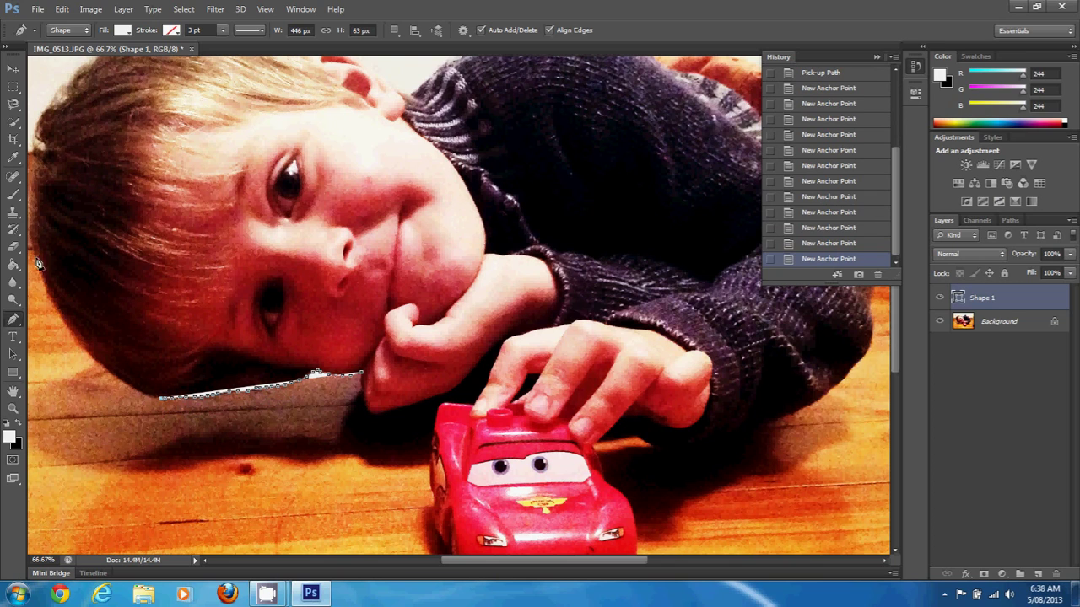
Add a curved segment around the lower back of the head and set the shape's fill to none.
drag(41, 268, 64, 164)
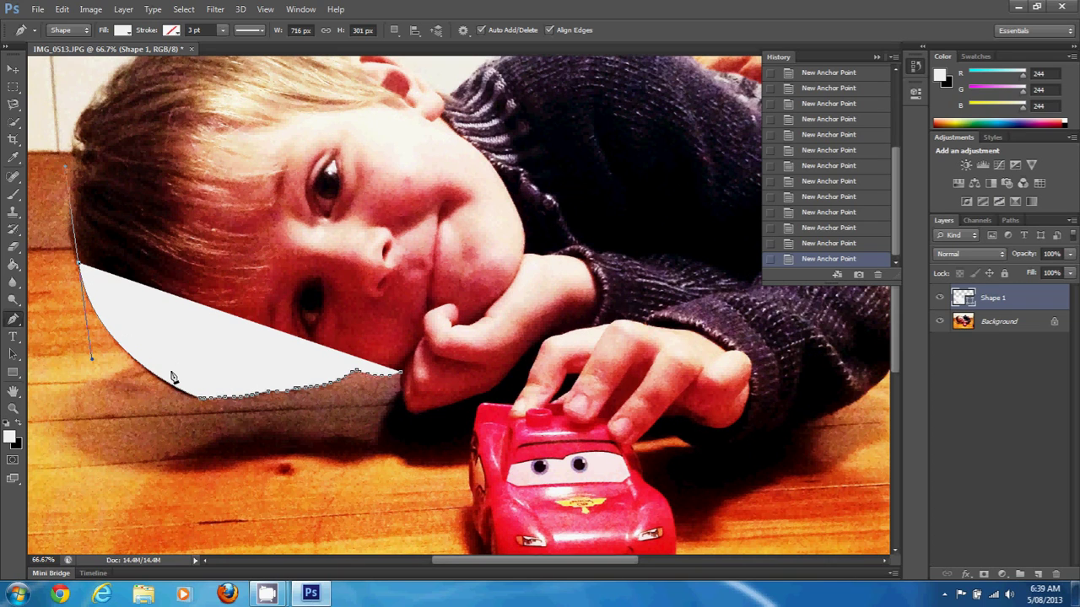
click(122, 30)
click(67, 57)
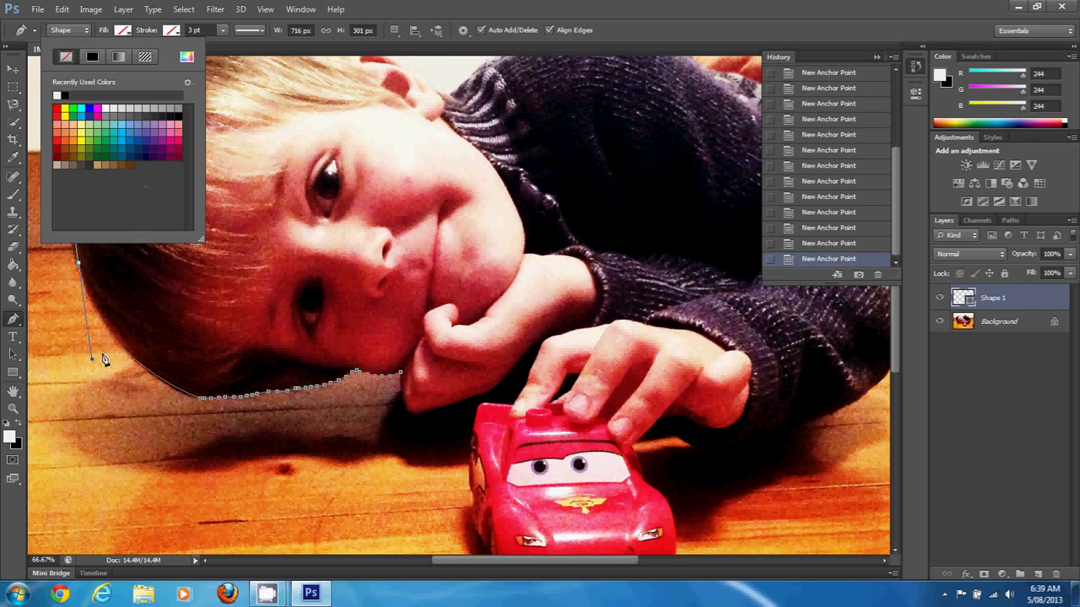
Remove the last anchor's outgoing handle and trace the back of the head up to the crown with closely spaced anchor points.
click(80, 268)
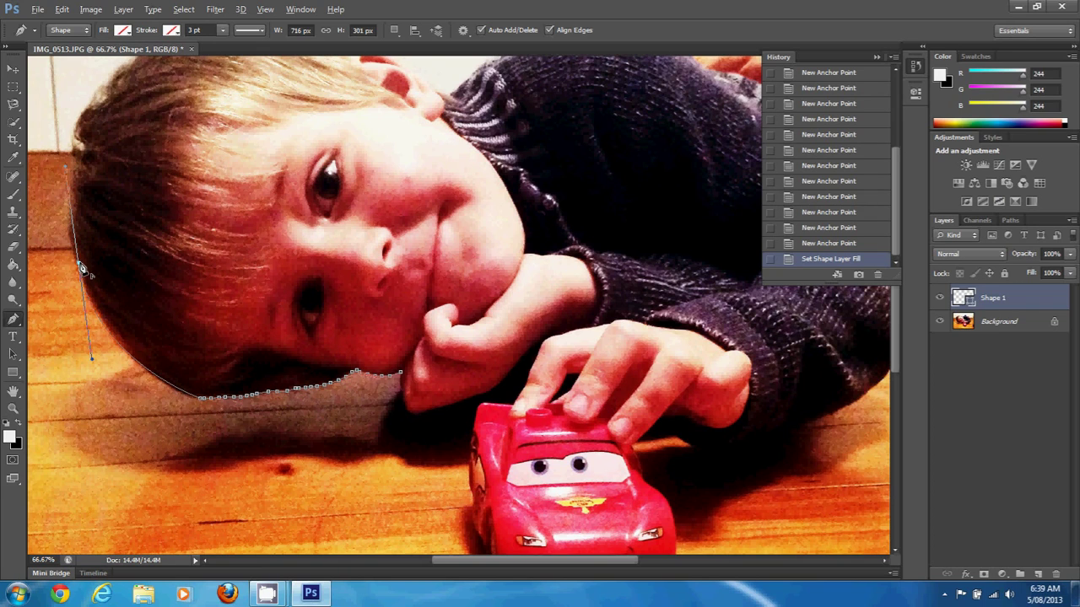
click(82, 268)
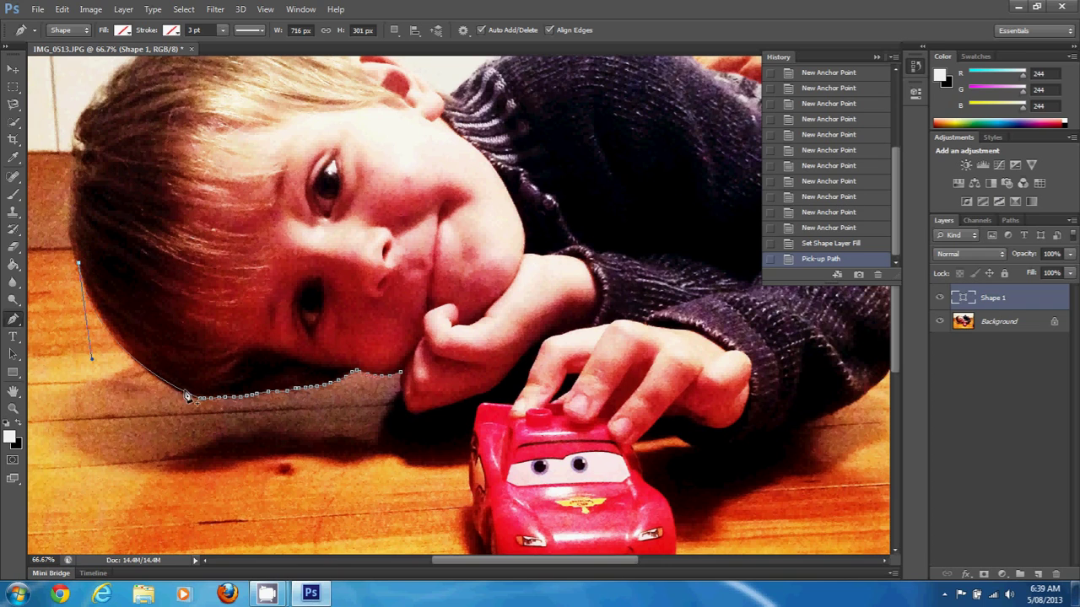
click(76, 261)
click(74, 253)
click(73, 243)
click(71, 235)
click(70, 224)
click(70, 209)
click(75, 182)
click(75, 177)
click(76, 172)
click(77, 167)
click(78, 162)
click(76, 156)
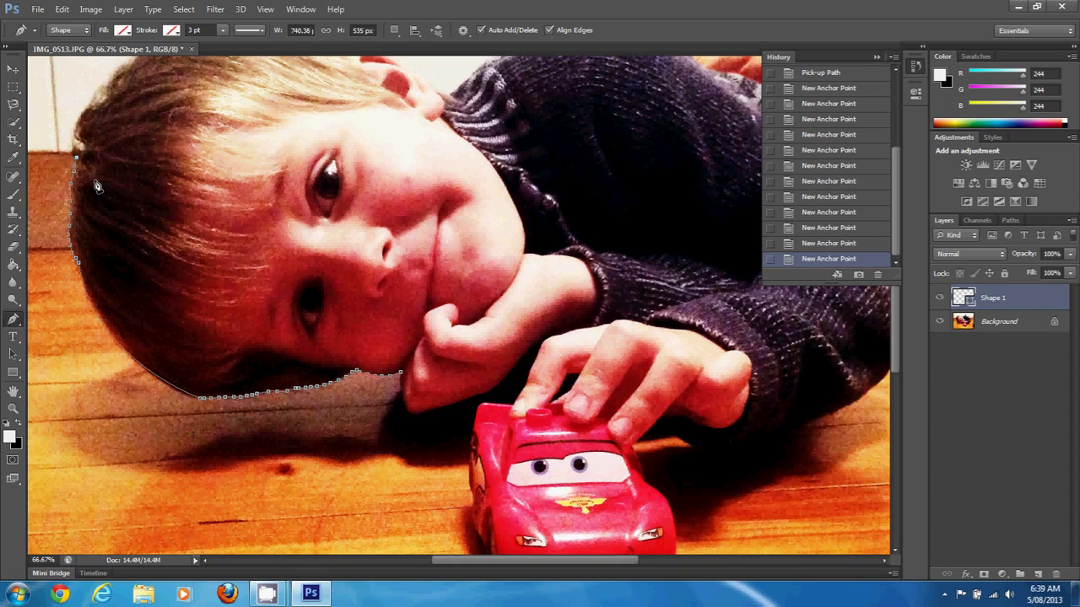
click(75, 146)
click(77, 135)
click(81, 122)
click(88, 109)
click(101, 98)
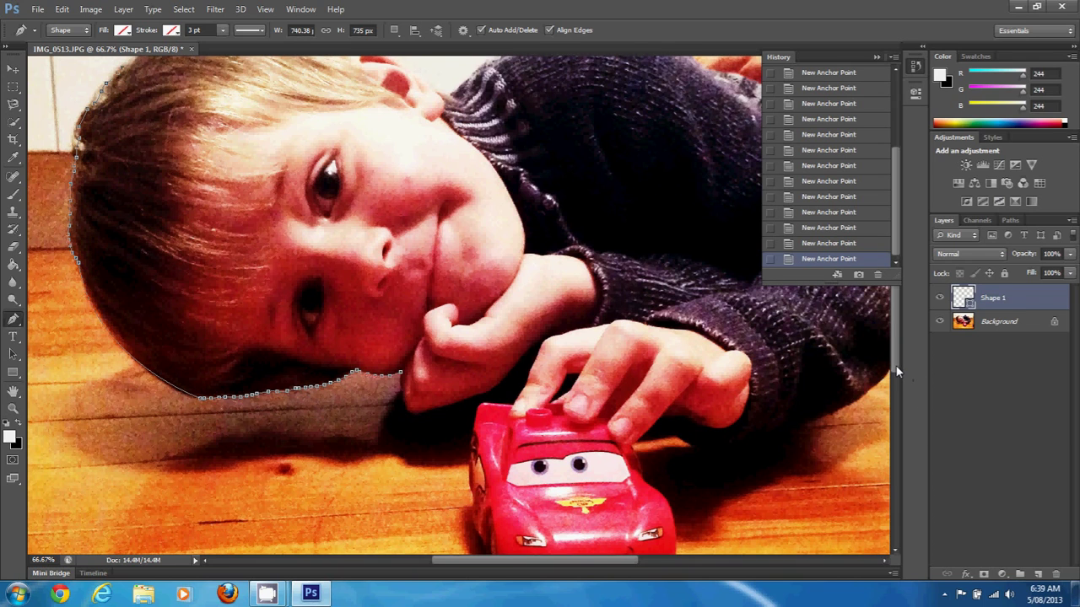
scroll(895, 366, up, 2)
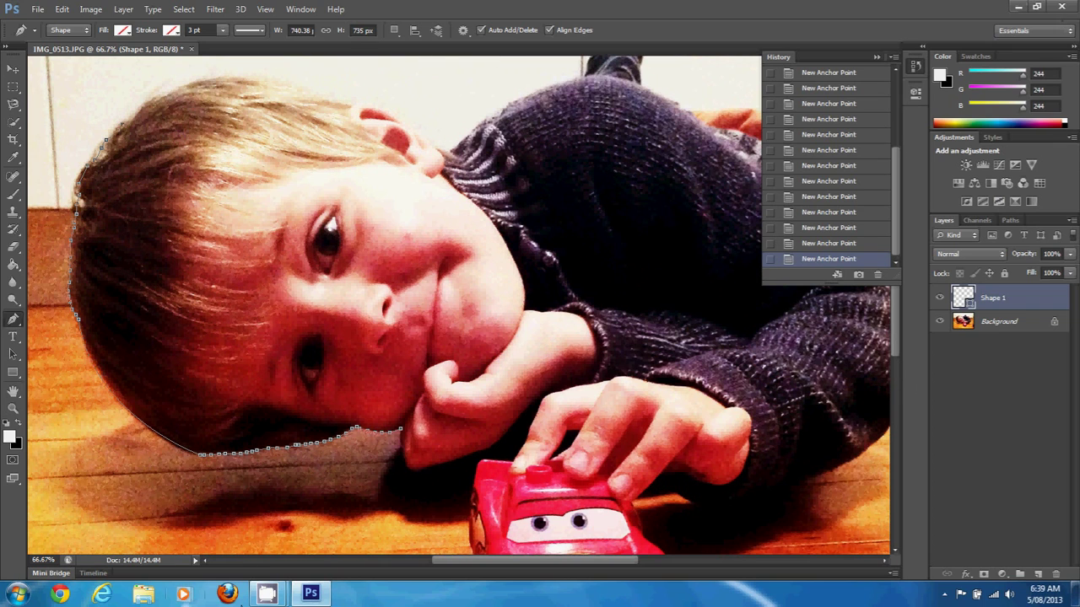
mouse_move(266, 595)
mouse_move(190, 542)
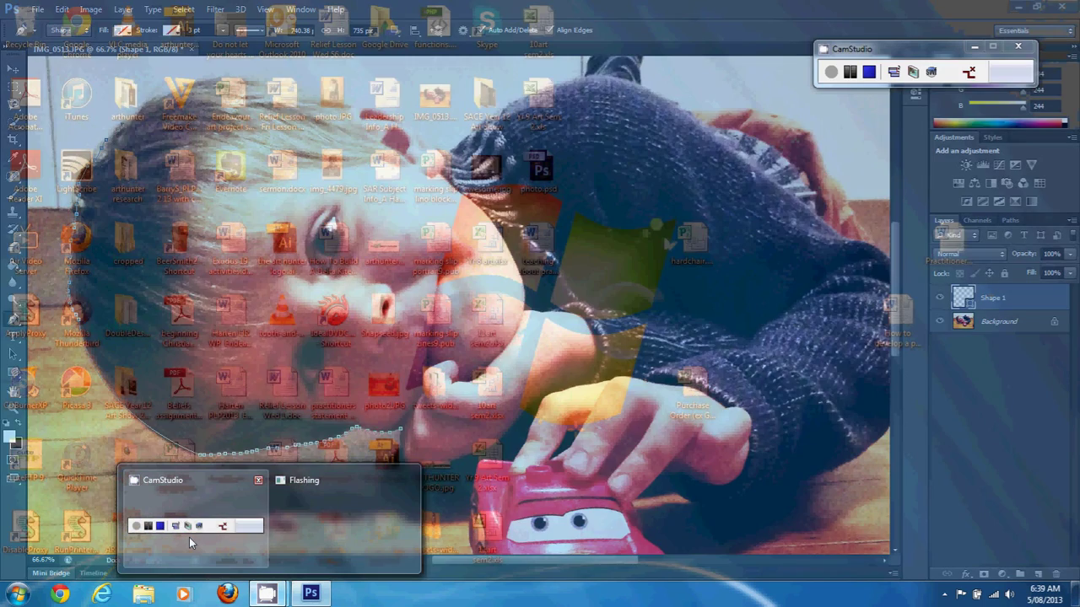
click(148, 528)
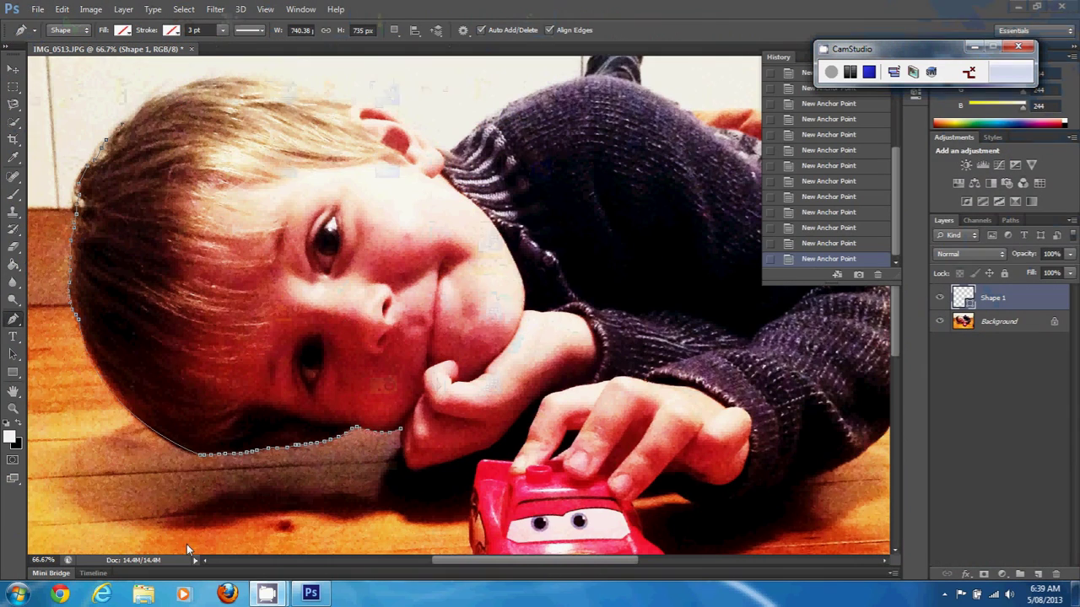
Extend the path from the crown over the top of the hair to just before the ear.
click(137, 122)
click(157, 99)
click(177, 92)
click(211, 81)
click(236, 81)
click(252, 84)
click(274, 88)
click(306, 95)
click(333, 104)
click(340, 106)
click(348, 106)
click(348, 107)
click(352, 105)
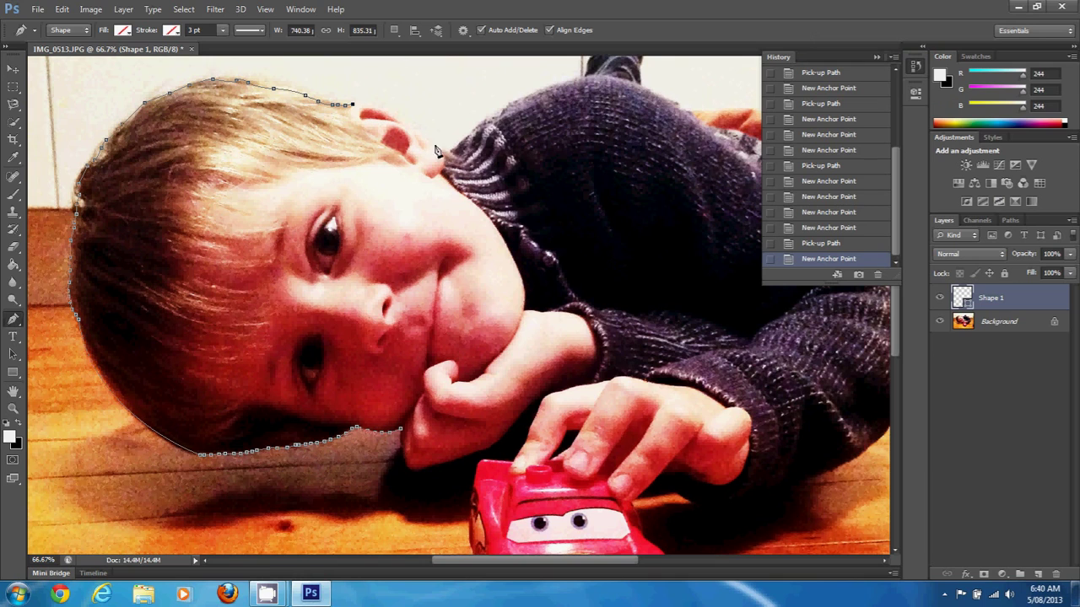
Curve the path over the ear and on to the sweater collar, removing the outgoing handle at each new anchor.
drag(433, 147, 489, 198)
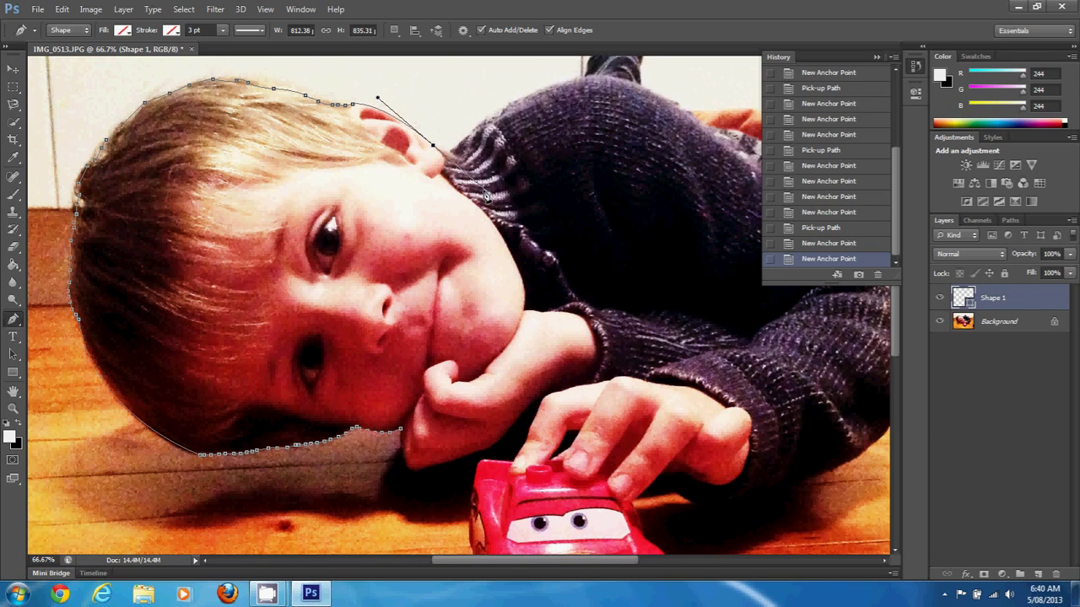
click(434, 149)
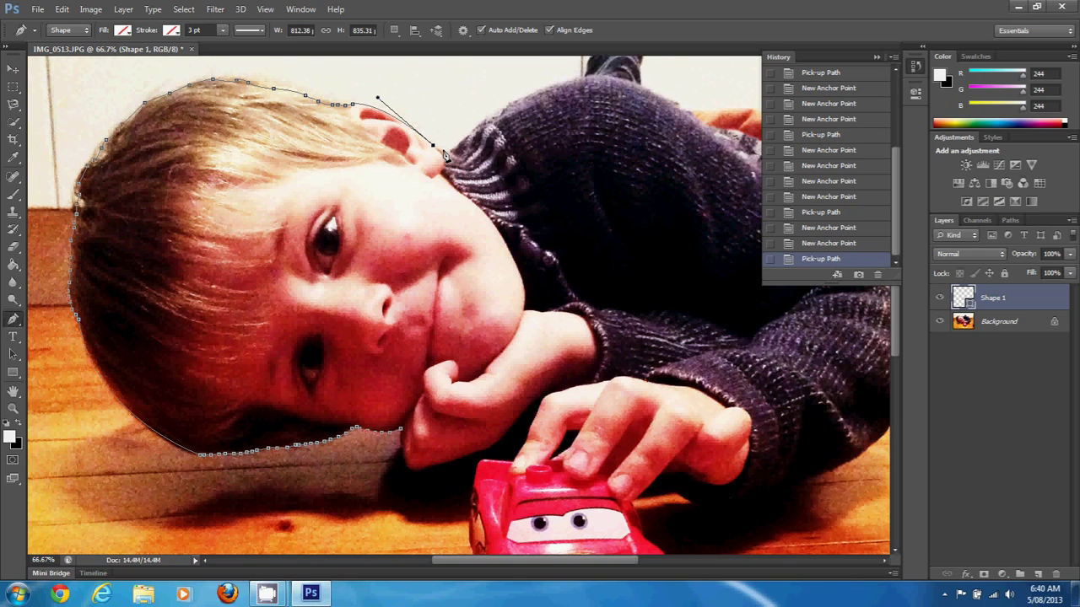
drag(464, 148, 476, 126)
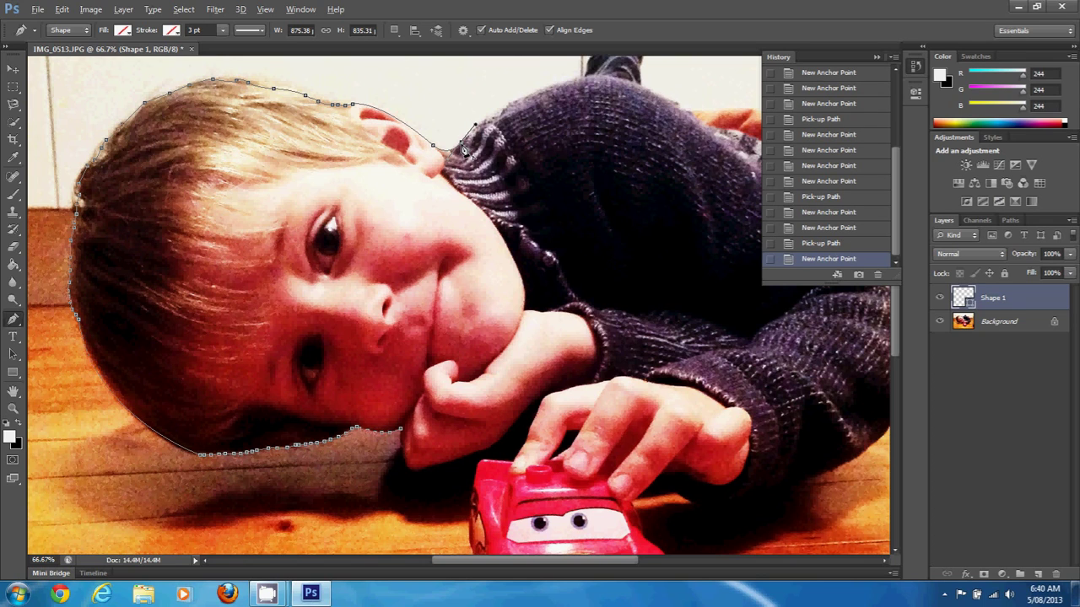
alt+click(464, 148)
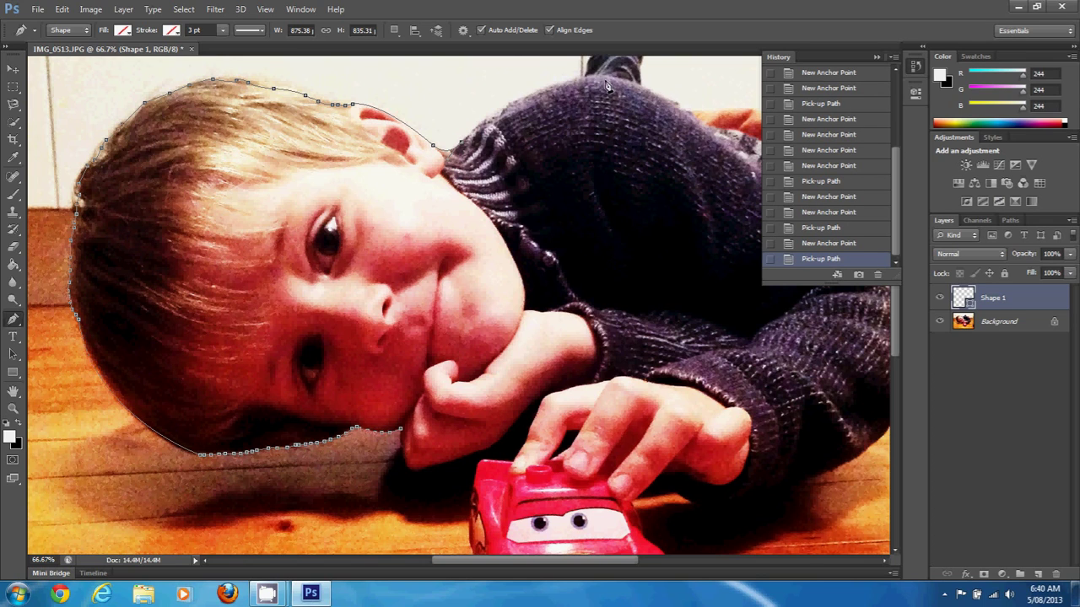
Curve the path from the collar over the shoulder to the base of the raised foot and remove the outgoing handle.
drag(583, 78, 647, 66)
alt+click(584, 80)
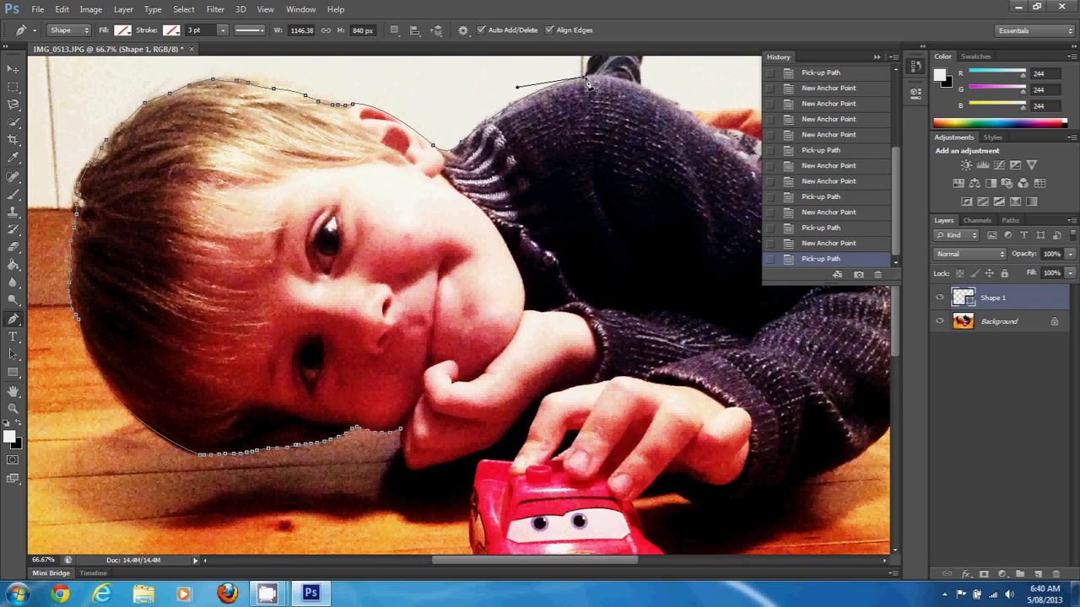
scroll(590, 101, up, 2)
click(594, 118)
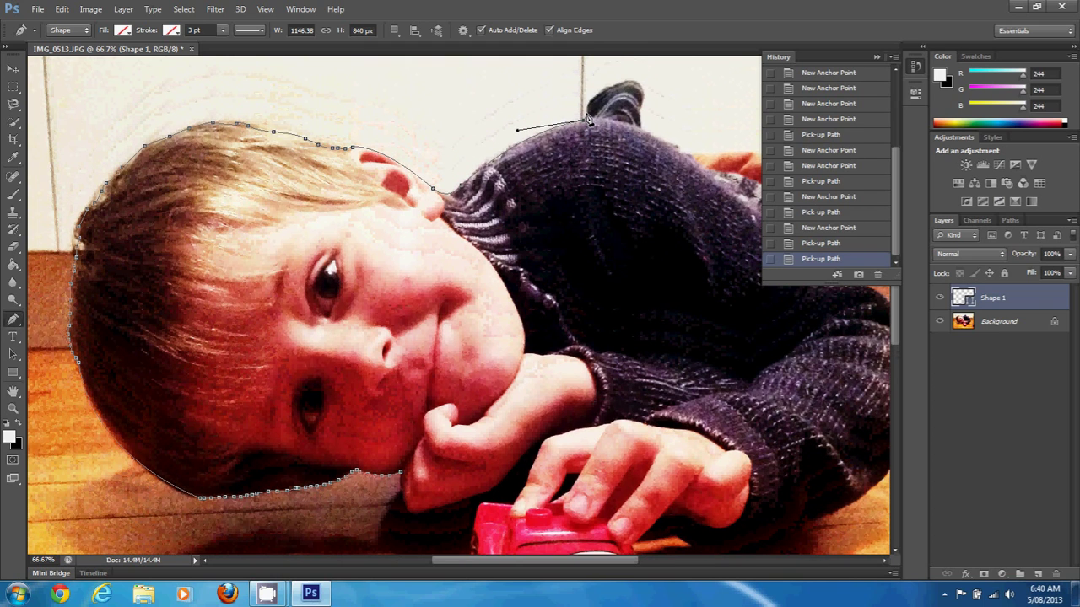
Trace around the raised foot with closely spaced anchor points, ending back at the sweater.
click(600, 98)
click(605, 95)
click(616, 91)
click(626, 88)
click(635, 85)
click(641, 88)
click(643, 97)
click(644, 106)
click(641, 116)
click(642, 125)
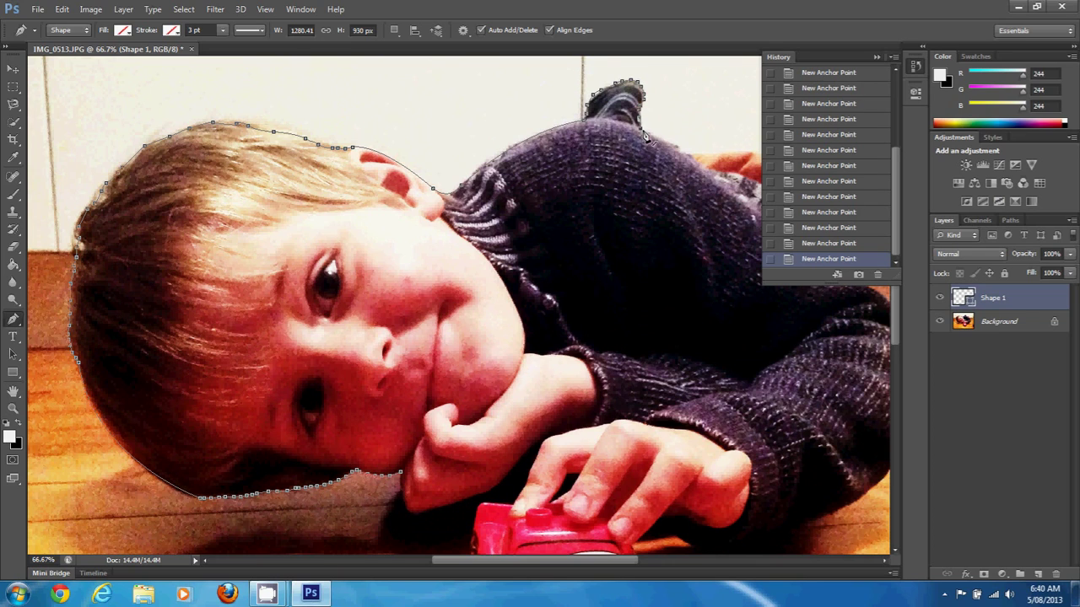
Continue the path along the back of the sweater and over the upper edge of the orange trousers.
click(690, 160)
click(713, 157)
click(731, 154)
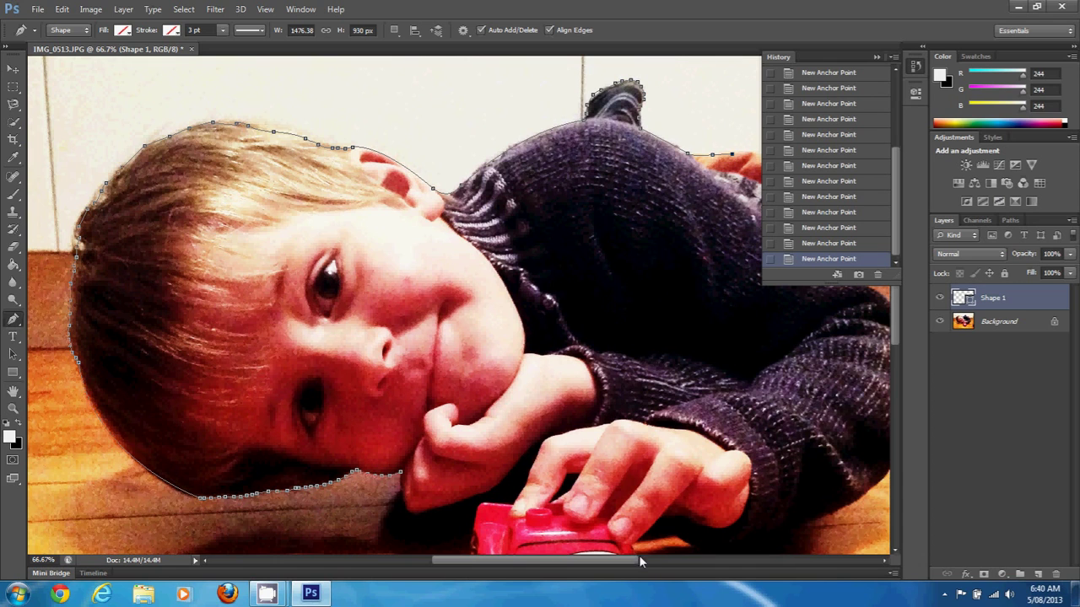
drag(626, 559, 692, 567)
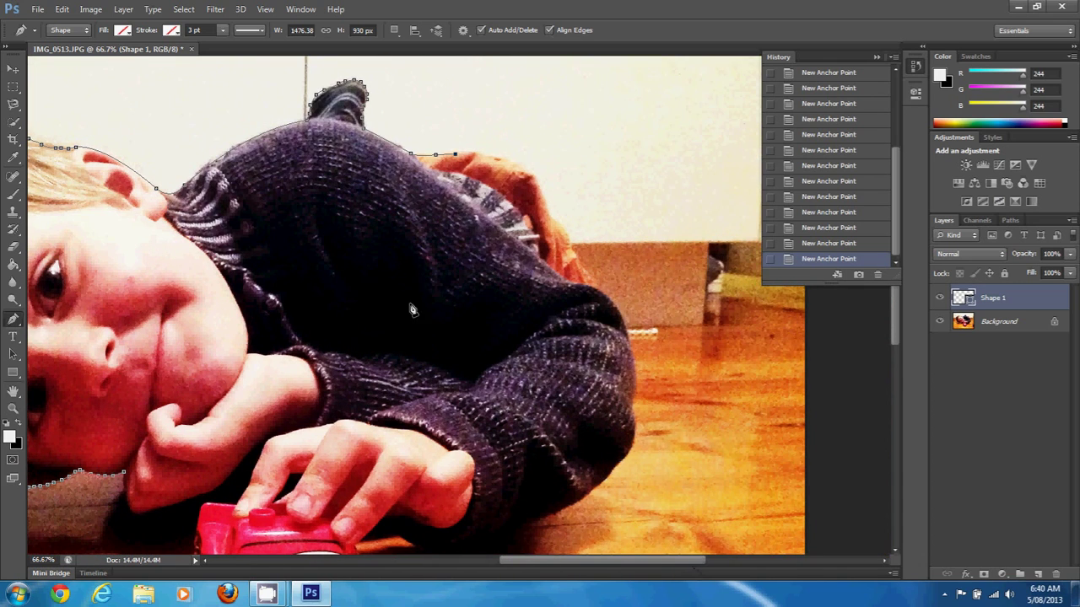
click(463, 155)
click(479, 157)
drag(510, 160, 528, 172)
click(531, 174)
click(540, 187)
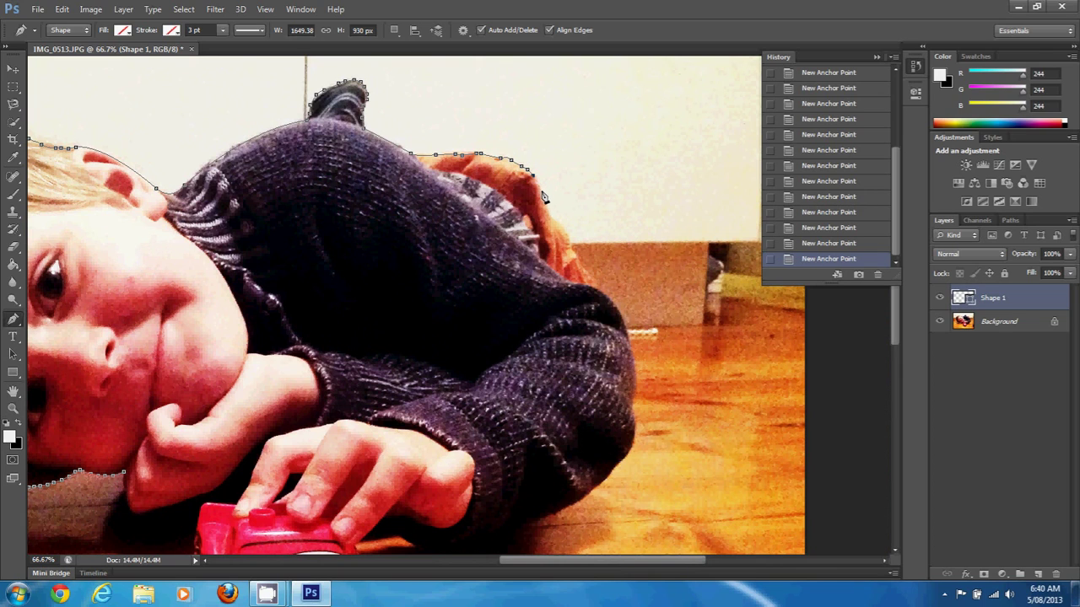
Trace down the rear edge of the orange trousers and curve the path around the sweater sleeve's outer edge, removing the outgoing handle.
click(555, 221)
click(572, 252)
click(574, 252)
click(594, 287)
click(600, 293)
click(604, 297)
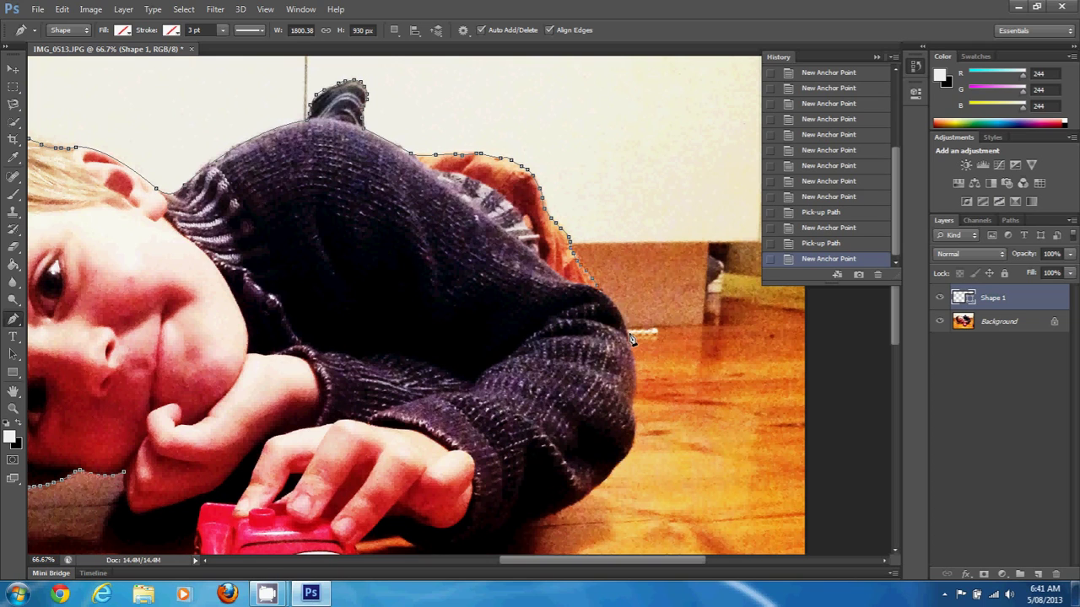
click(635, 396)
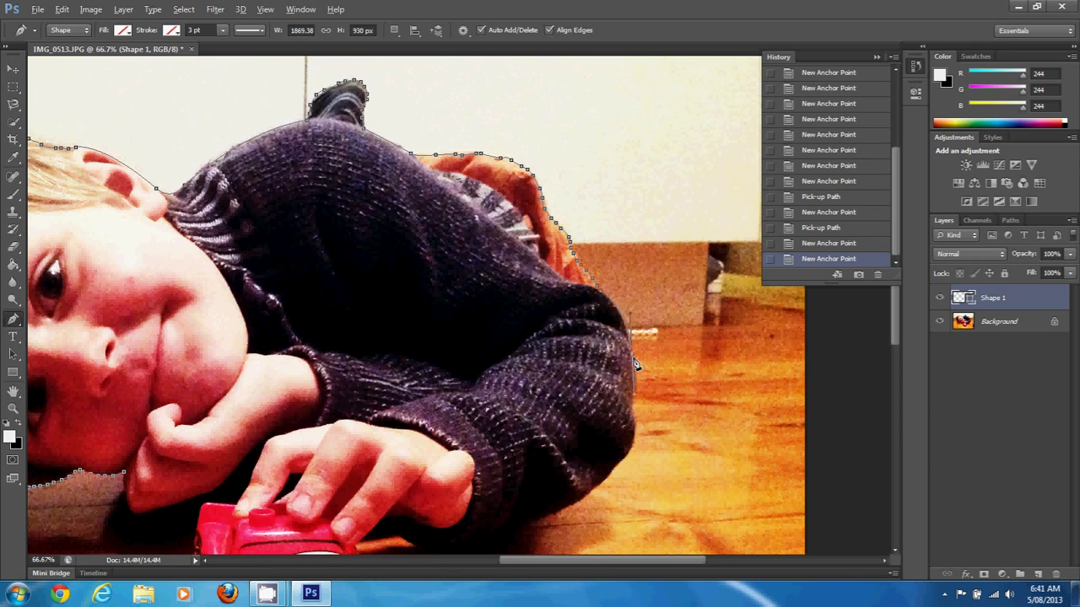
click(636, 361)
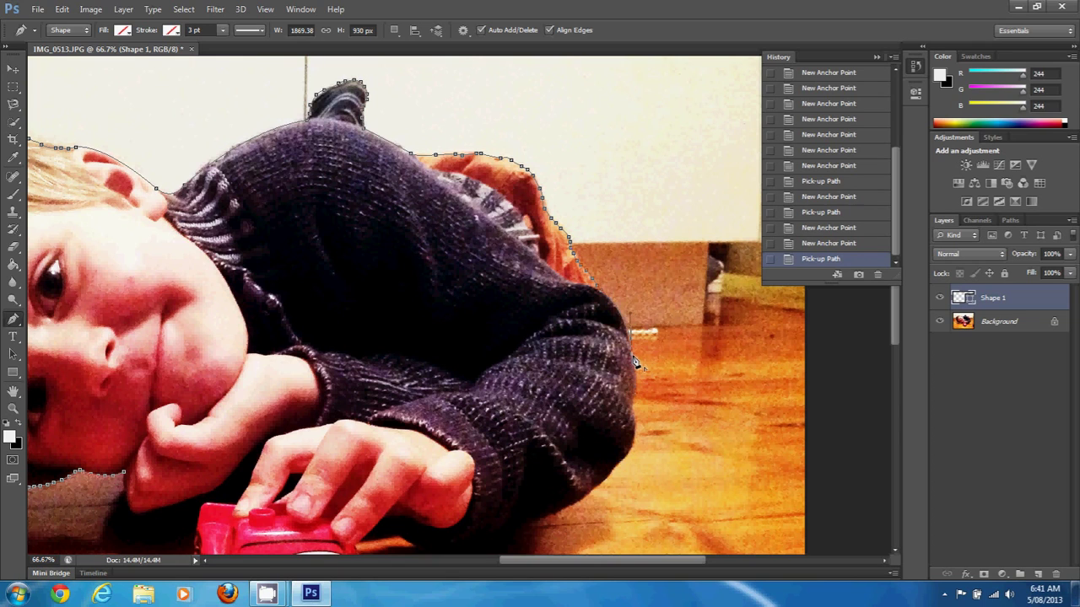
Curve the path around the sleeve's outer elbow to its lower edge, removing the outgoing handles at the anchor points.
click(638, 413)
click(635, 411)
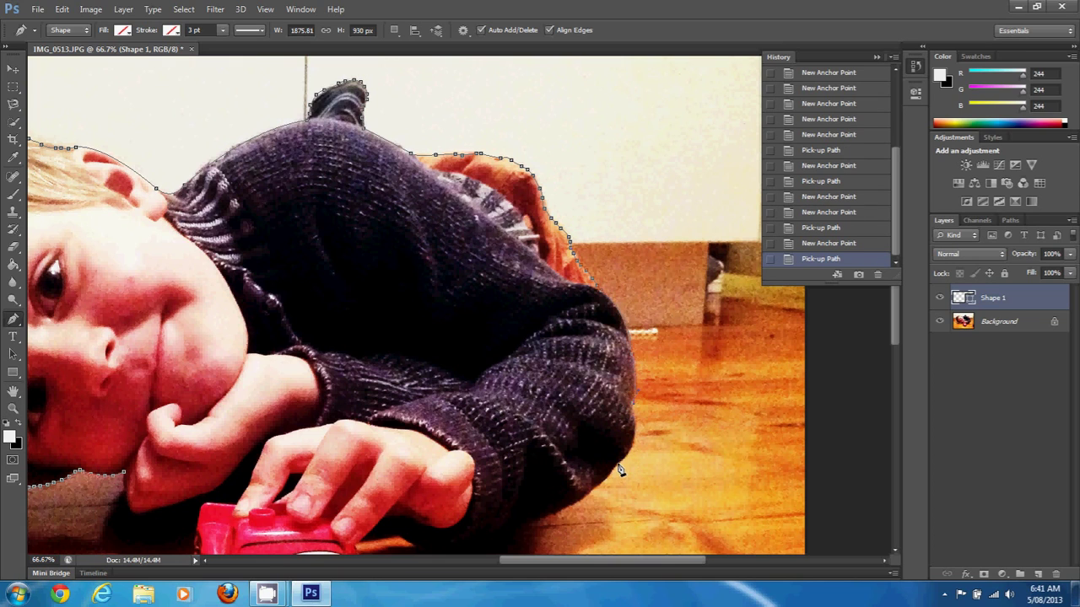
drag(619, 466, 594, 483)
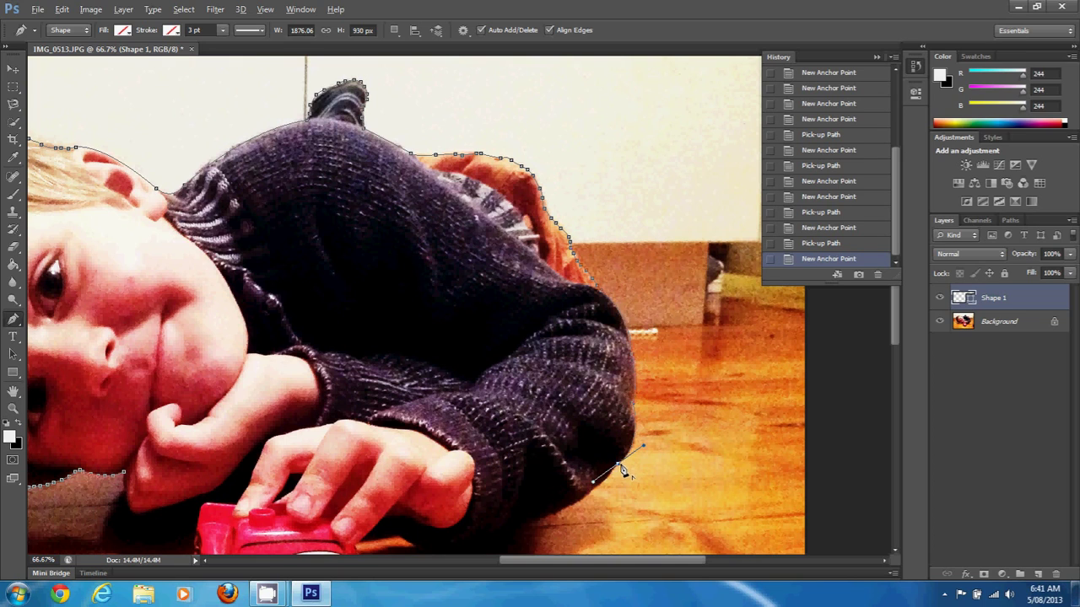
click(619, 468)
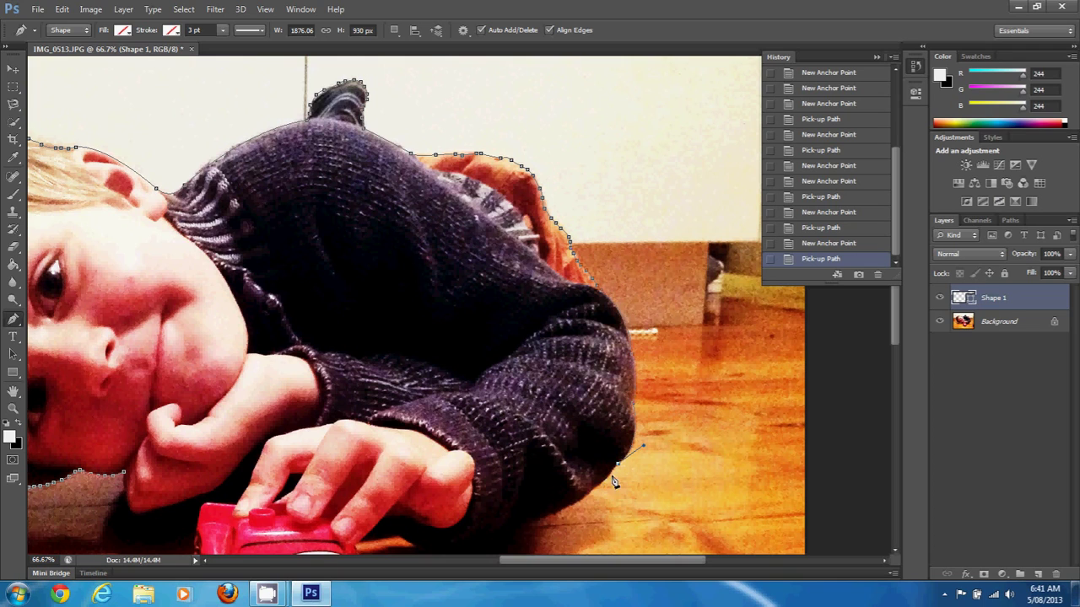
Trace the underside of the elbow with closely spaced anchor points.
click(613, 478)
click(596, 487)
click(579, 499)
click(563, 510)
click(555, 515)
click(536, 521)
Continue the path along the lower edge of the sleeve with anchor points to the shadow beneath the hand.
scroll(535, 526, down, 5)
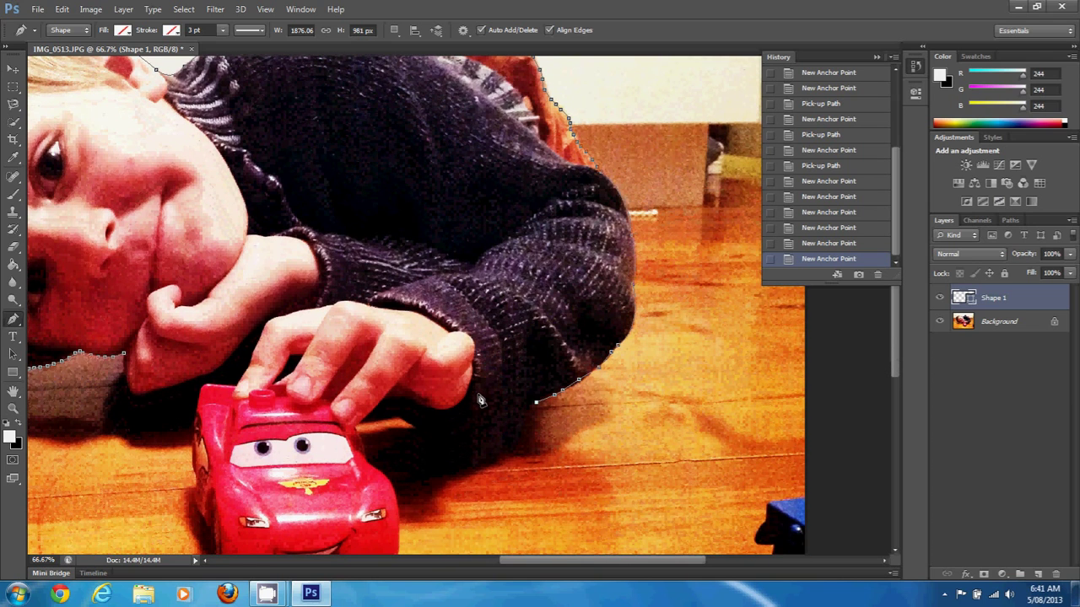
click(522, 406)
click(511, 406)
click(498, 410)
click(488, 413)
click(478, 418)
click(465, 422)
click(440, 432)
click(419, 429)
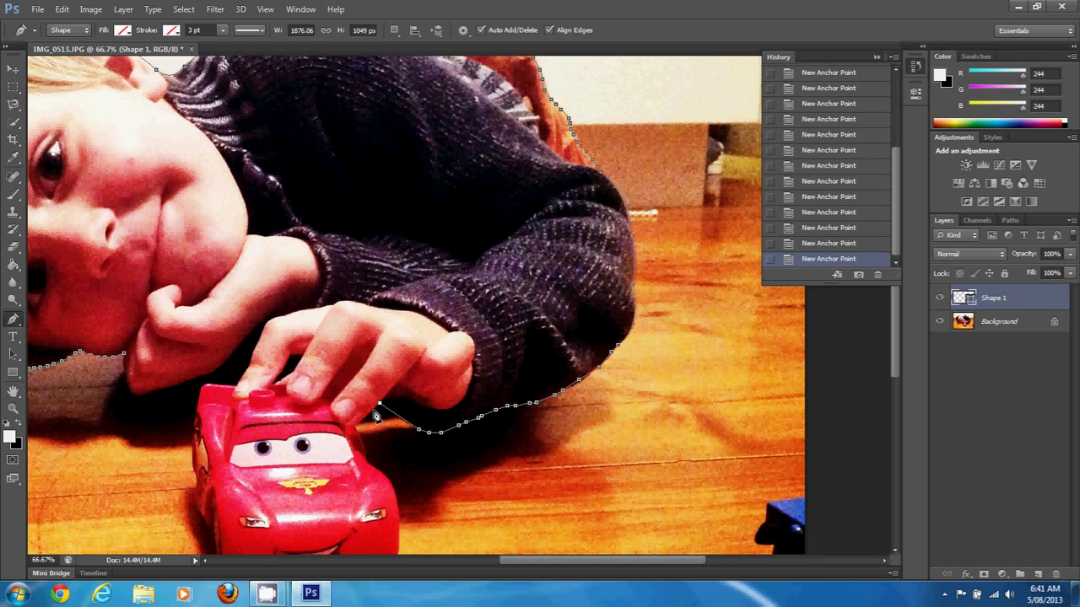
Trace from the fingers down the windscreen and headlight side of the red toy car, removing the outgoing handles on the curved points.
click(356, 427)
click(366, 459)
scroll(392, 460, down, 2)
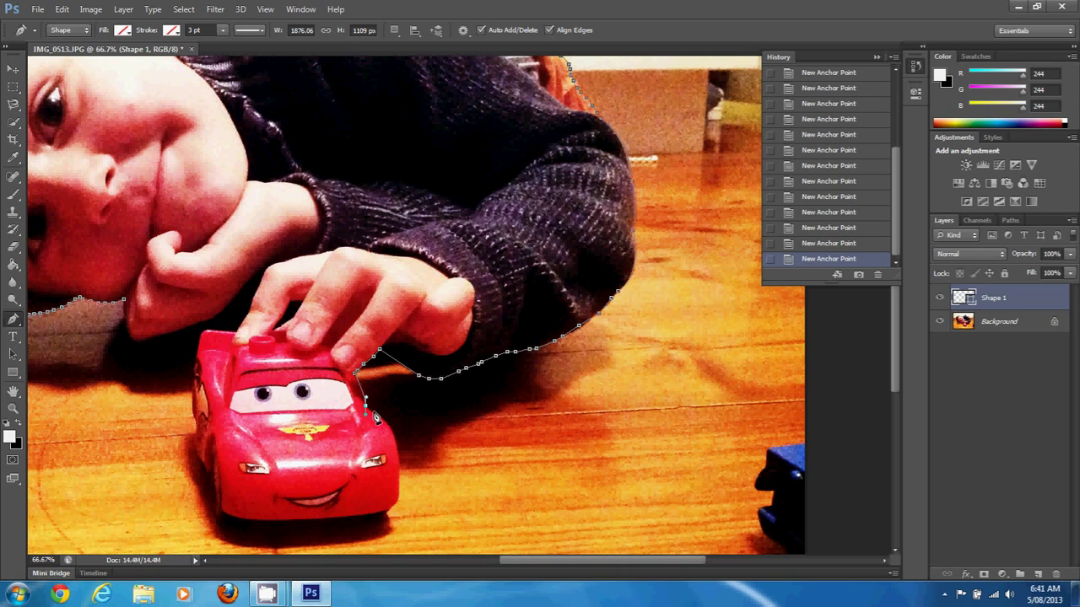
click(367, 407)
drag(394, 430, 397, 458)
click(394, 432)
drag(397, 498, 396, 526)
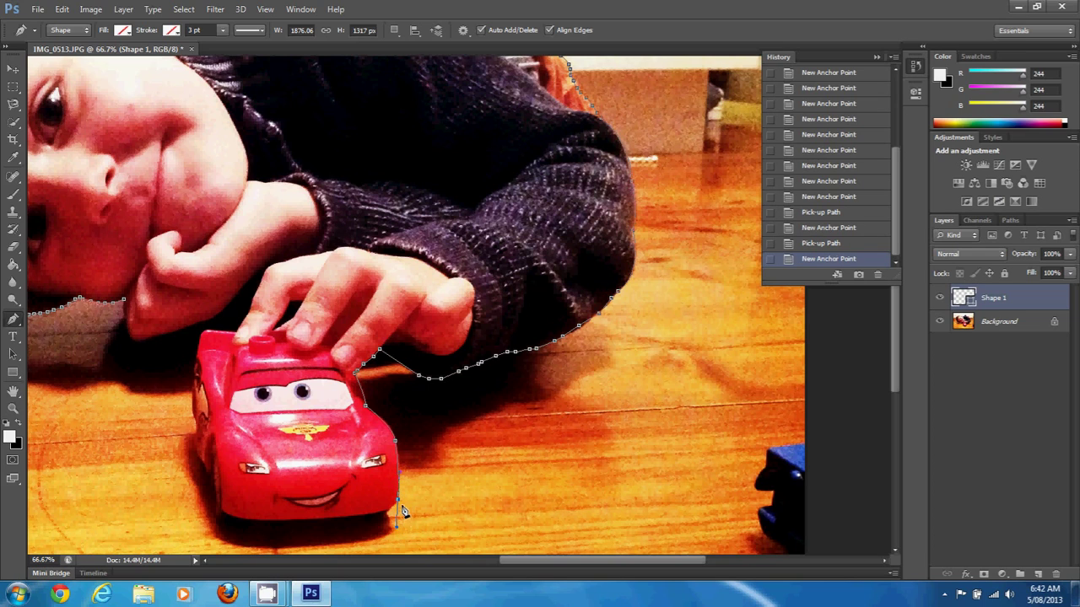
click(401, 504)
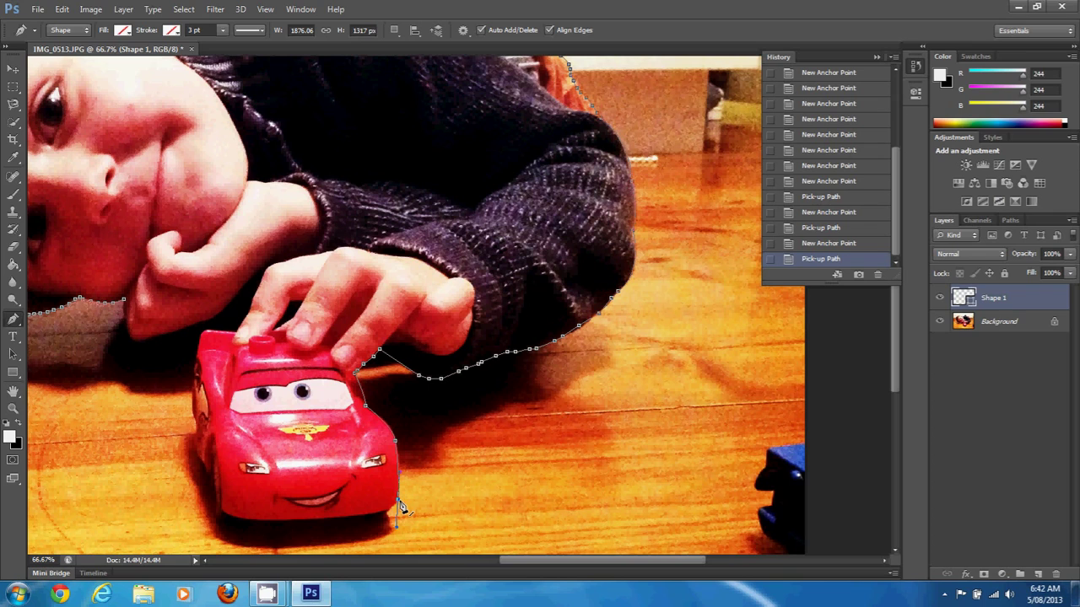
click(401, 505)
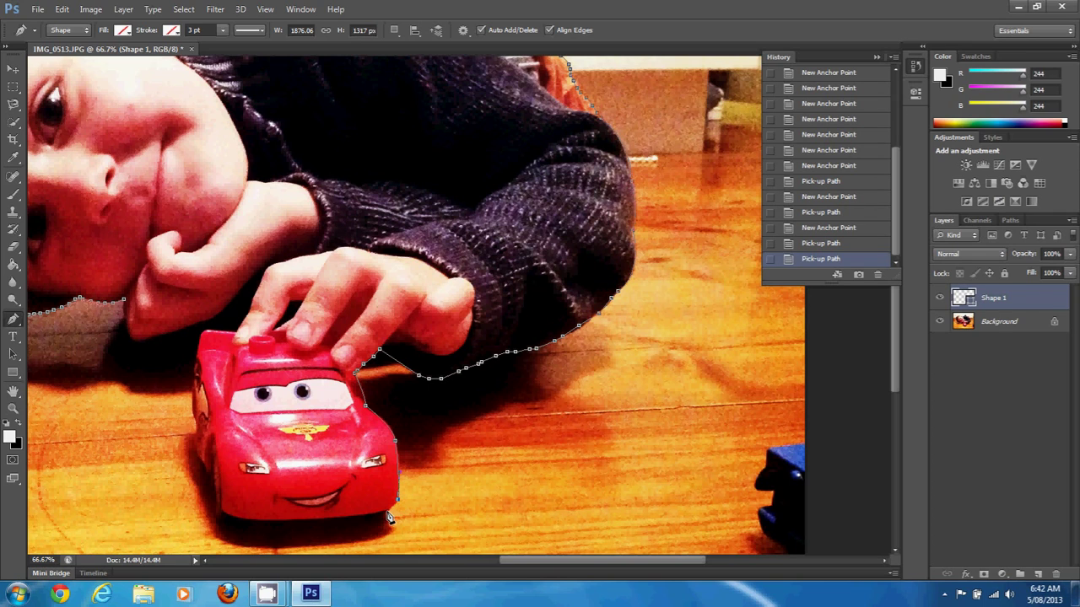
Trace around the car's lower front corner and curve the path beneath its shadow, removing the outgoing handle.
click(389, 513)
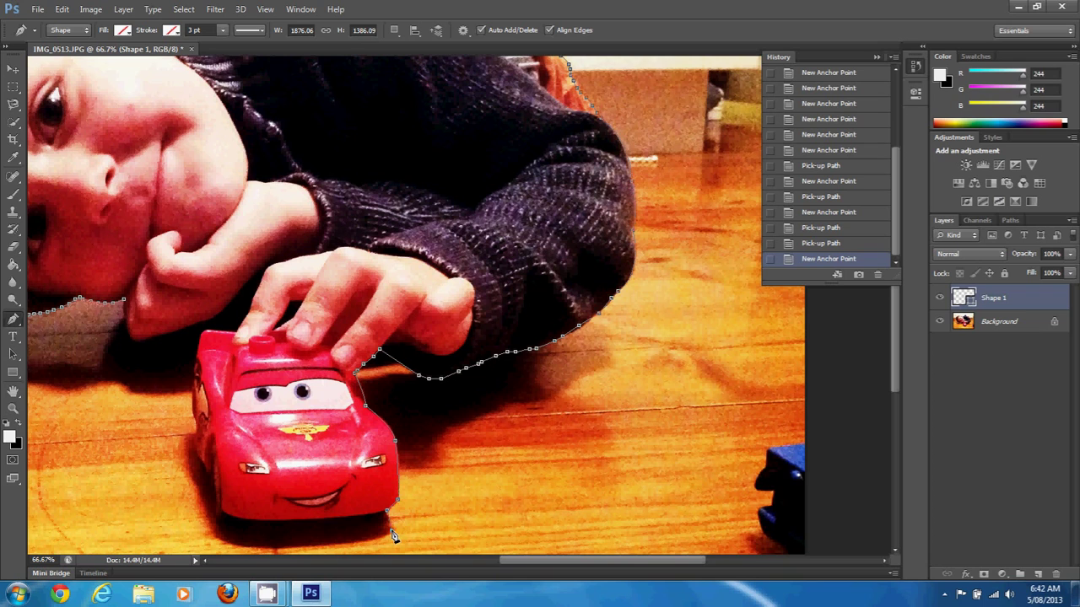
click(390, 531)
click(391, 533)
scroll(394, 537, down, 2)
click(390, 486)
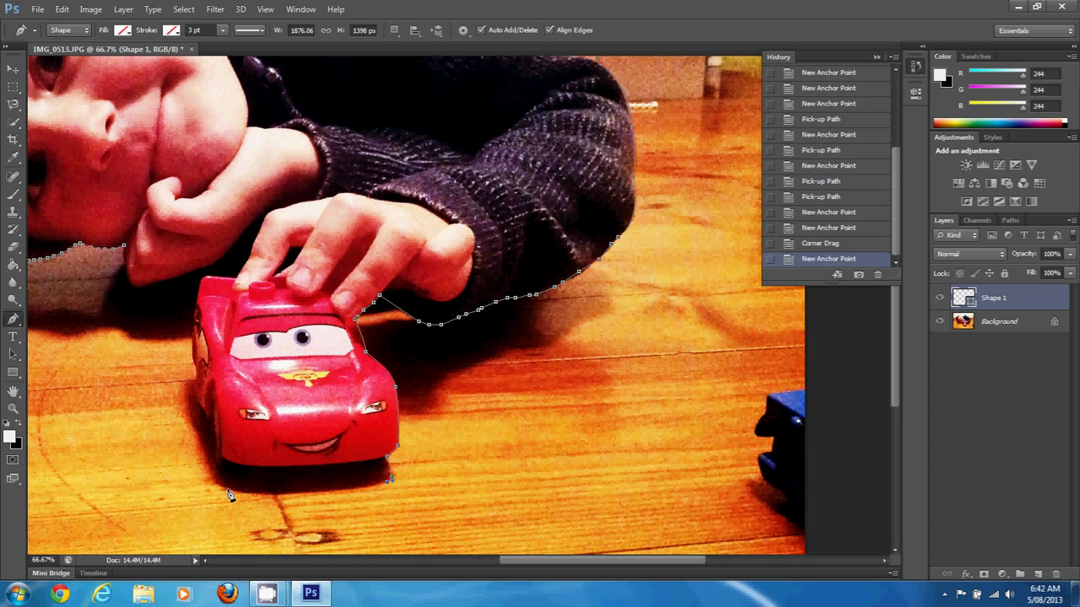
drag(229, 491, 169, 475)
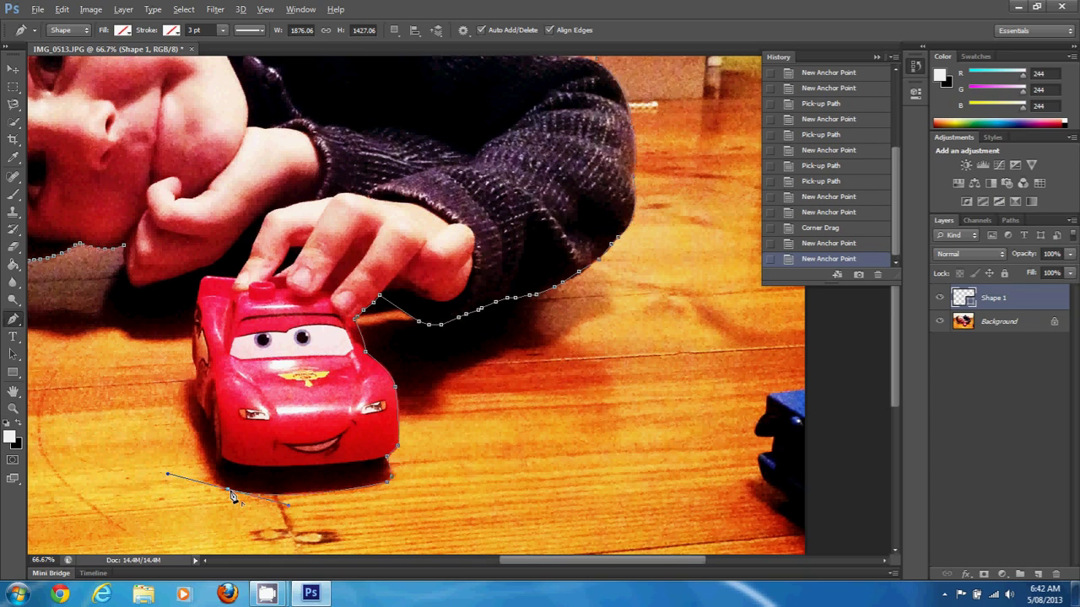
click(229, 495)
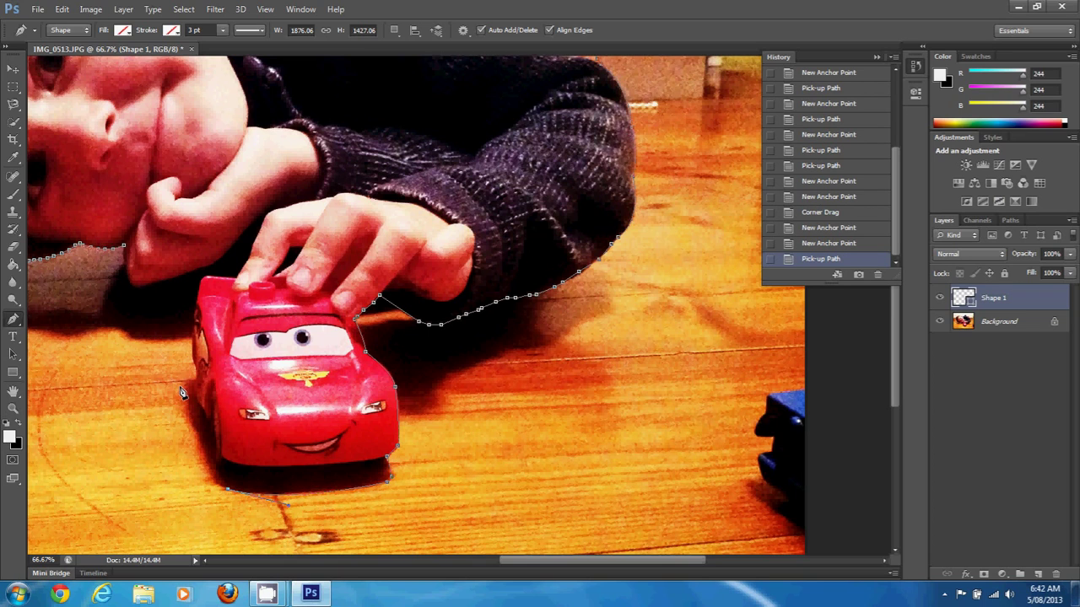
Curve the path up around the shadow on the car's far side and continue with anchor points up its side.
drag(187, 388, 177, 316)
drag(177, 316, 177, 316)
click(187, 386)
click(197, 381)
click(195, 368)
click(194, 356)
click(196, 342)
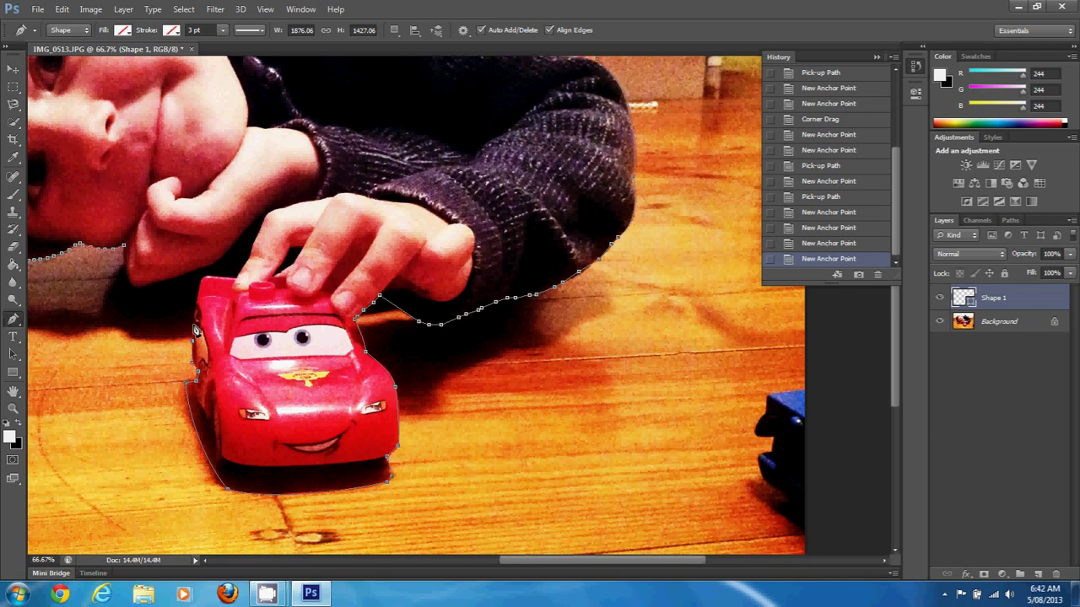
Trace the upper part of the car's side and its top corner across to the boy's fingertip.
click(196, 325)
click(194, 307)
click(207, 282)
click(208, 282)
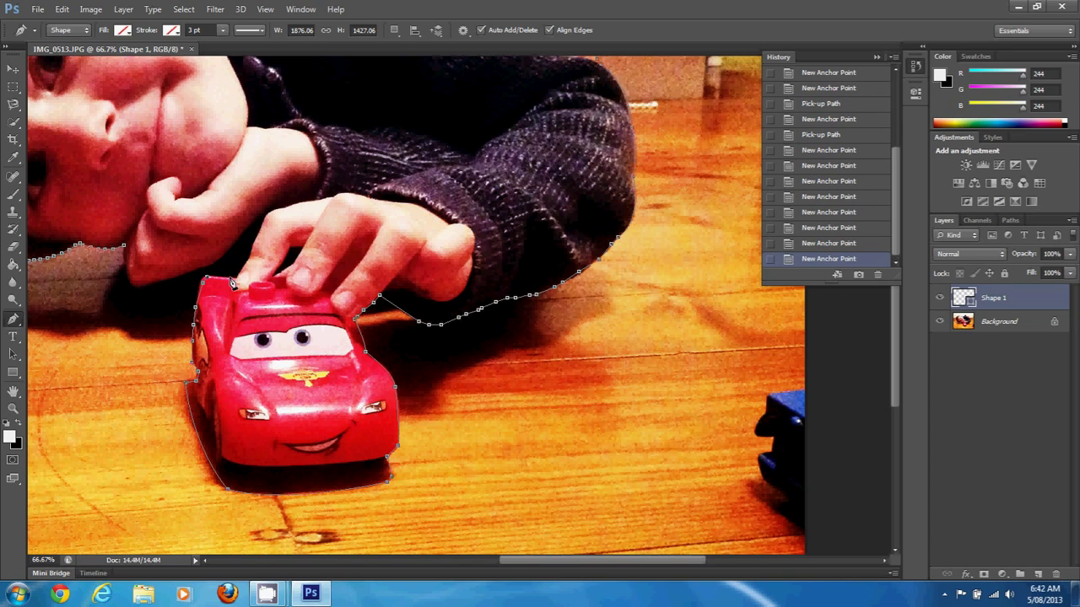
click(237, 282)
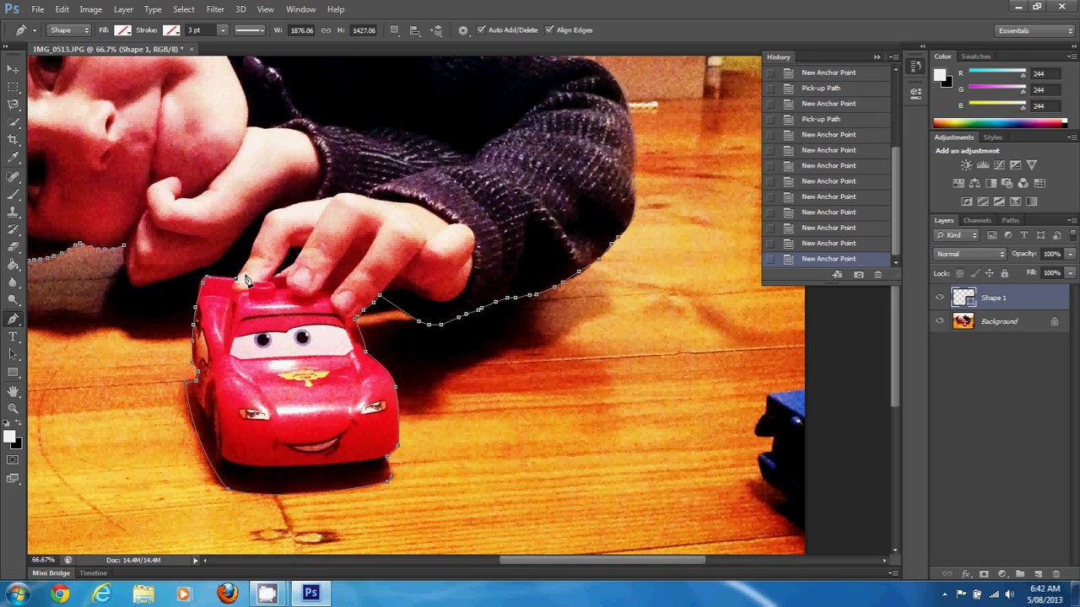
Trace up the boy's index finger to the knuckle, delete the misplaced anchor point and start back along the forearm.
click(248, 261)
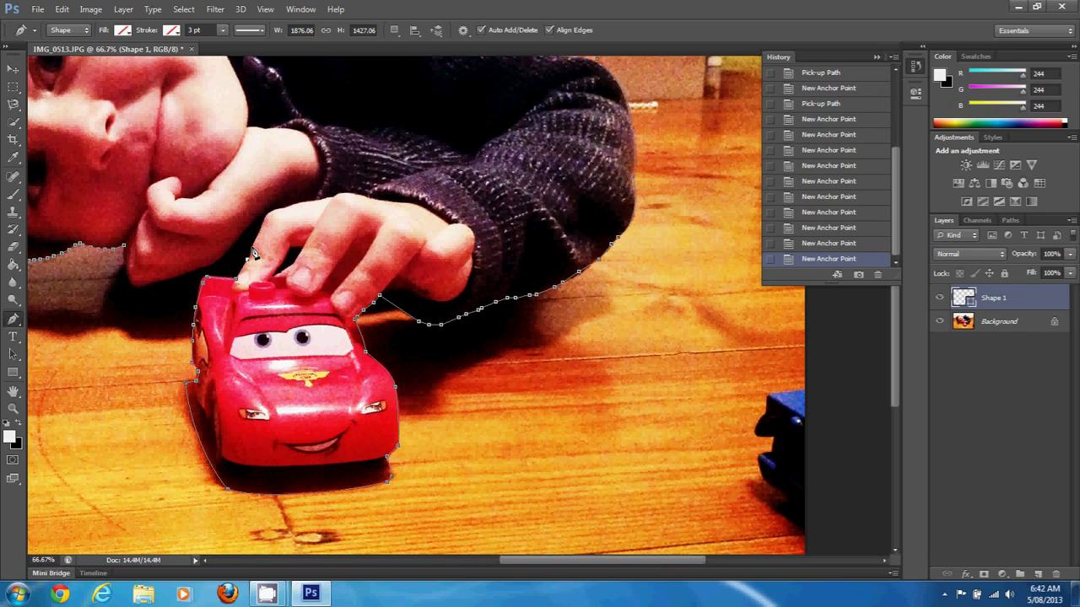
click(256, 242)
click(265, 221)
click(270, 214)
click(269, 213)
click(258, 219)
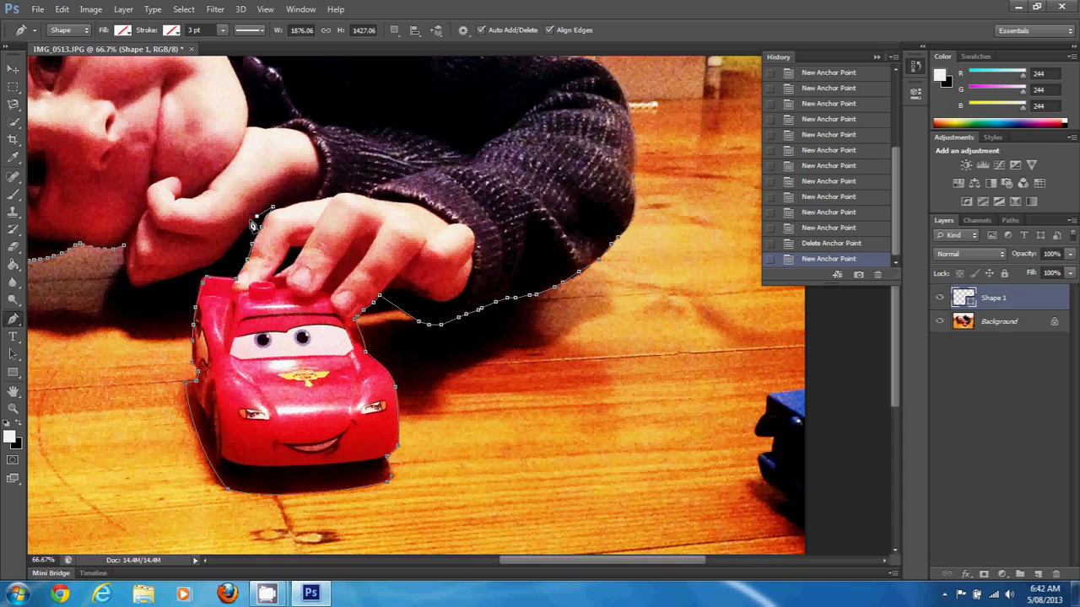
Trace the lower edge of the other forearm with anchor points toward the hand under the chin.
click(248, 227)
click(239, 237)
click(226, 251)
click(214, 263)
click(186, 271)
click(167, 277)
click(152, 288)
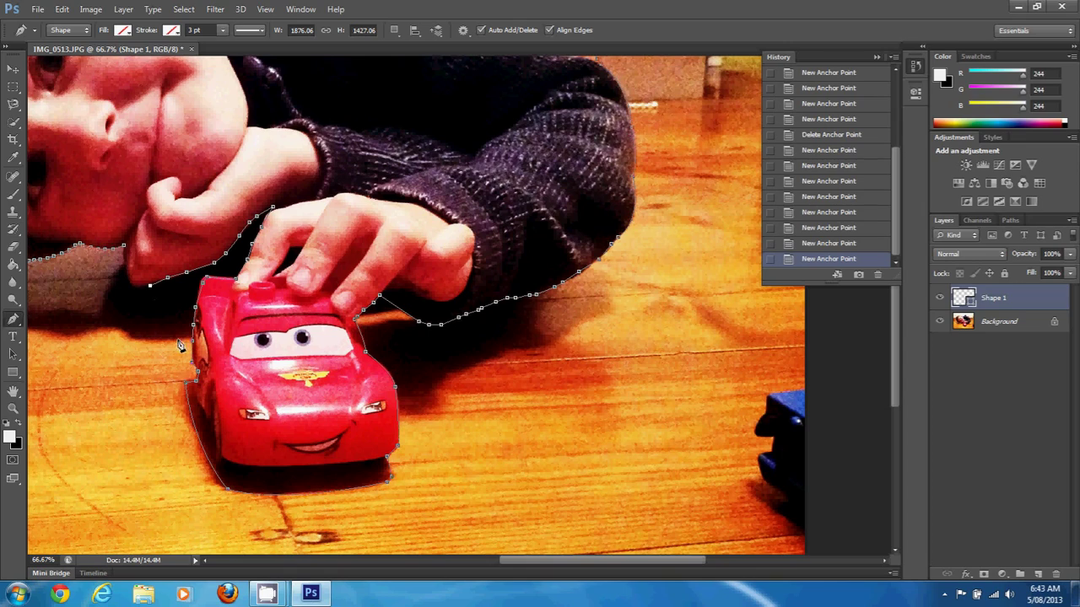
mouse_move(278, 593)
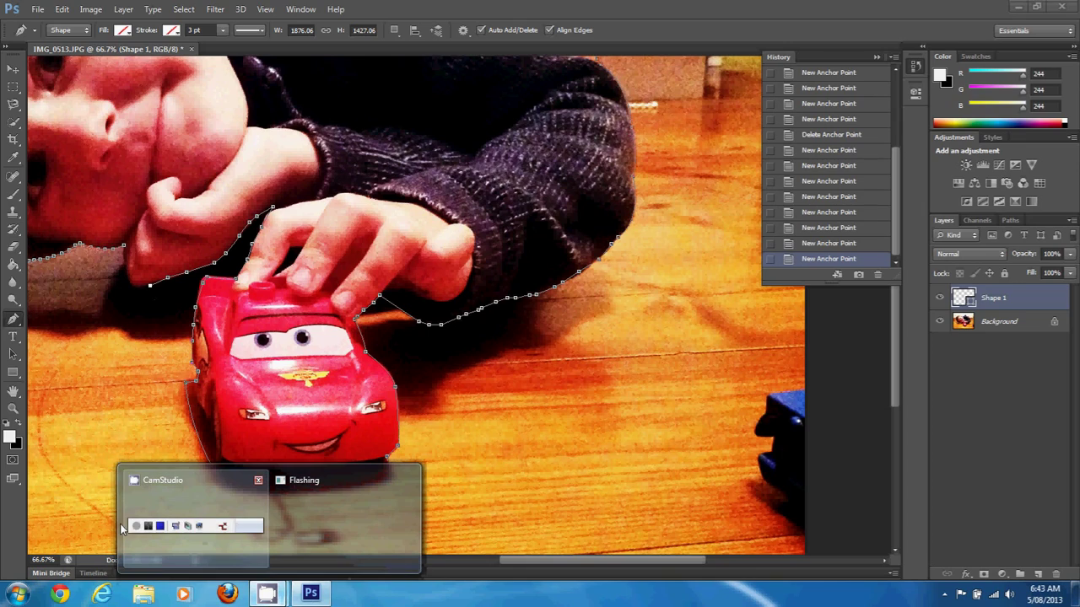
mouse_move(148, 529)
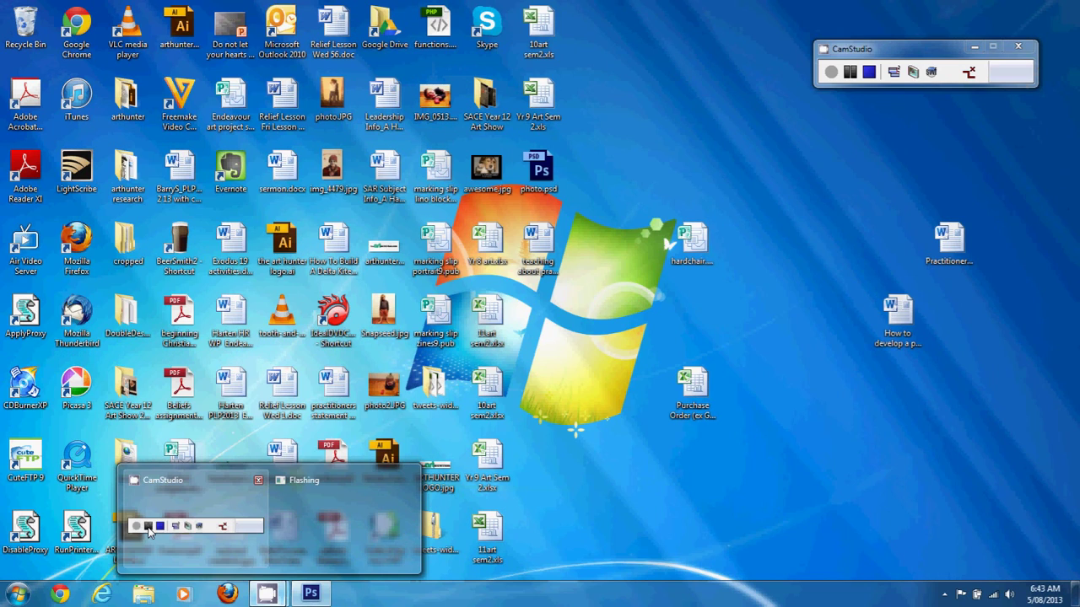
click(149, 528)
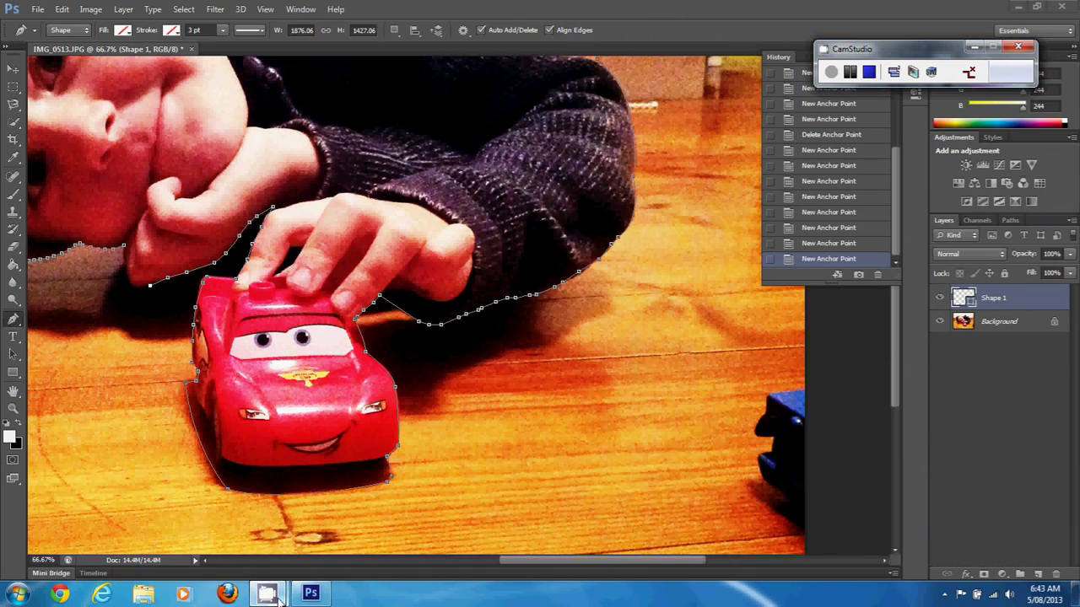
Trace around the lower edge of the hand under the chin and close the path at its starting point.
mouse_move(272, 595)
click(137, 287)
click(126, 284)
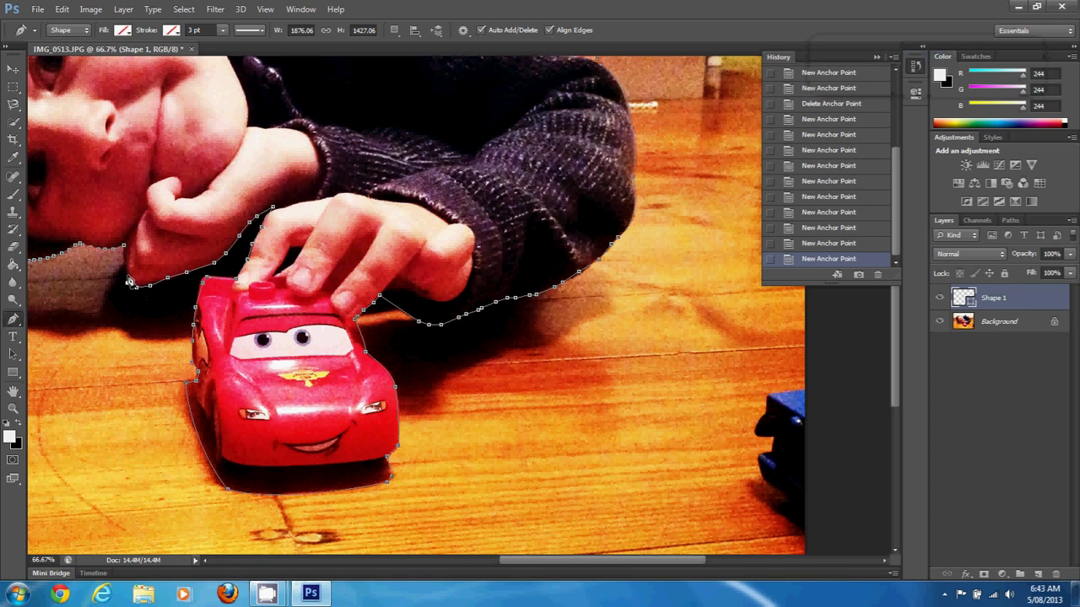
click(128, 273)
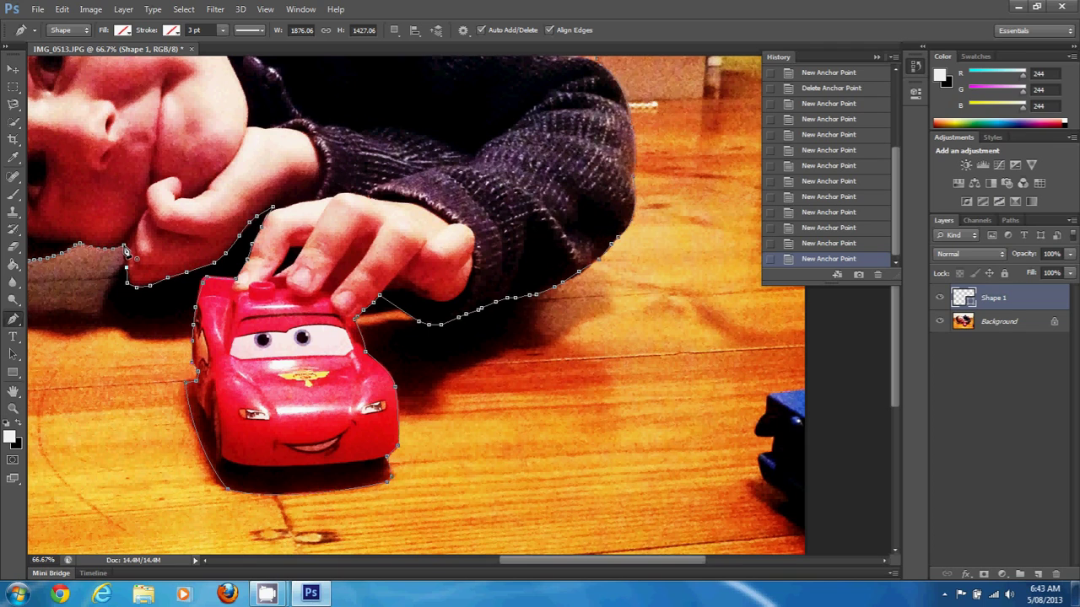
click(126, 252)
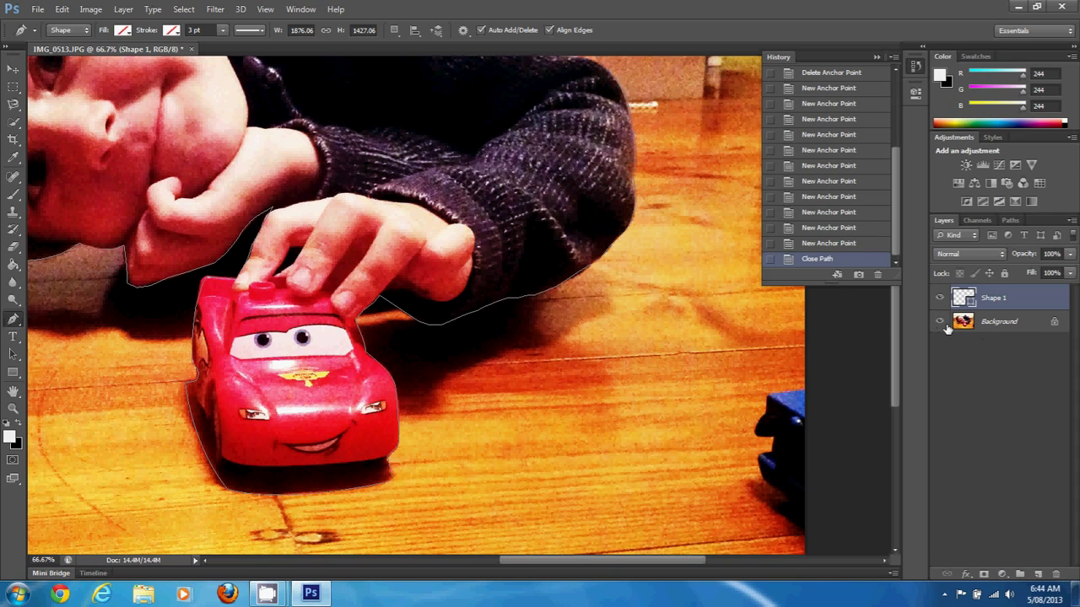
Duplicate the Background layer as Background copy and hide the original Background layer.
right_click(1014, 326)
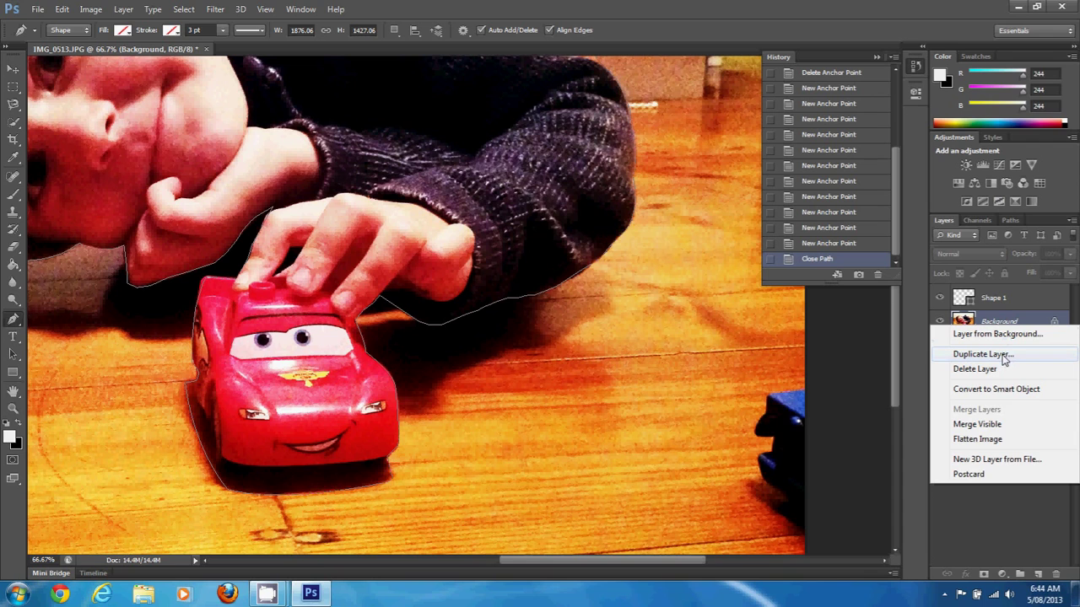
click(1004, 356)
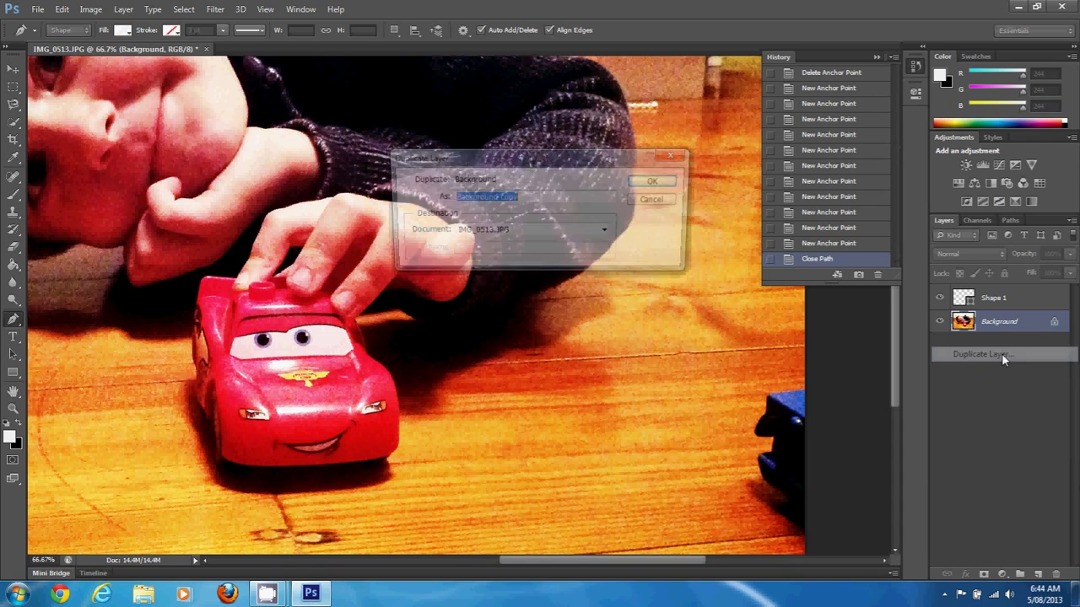
click(657, 182)
click(940, 344)
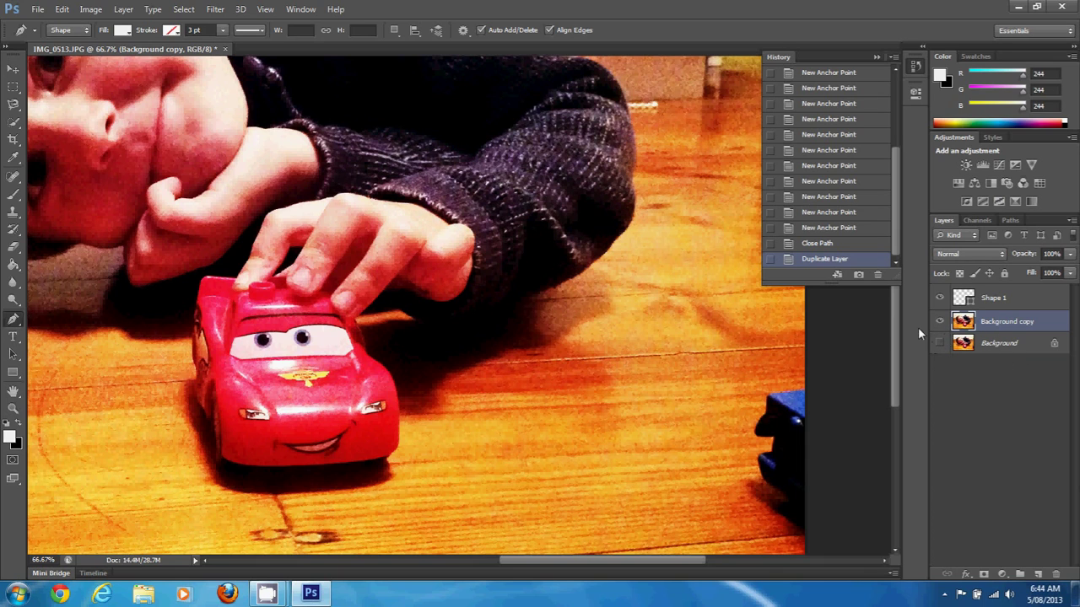
Convert the Shape 1 path into a new anti-aliased selection with a 2-pixel feather radius.
click(1016, 305)
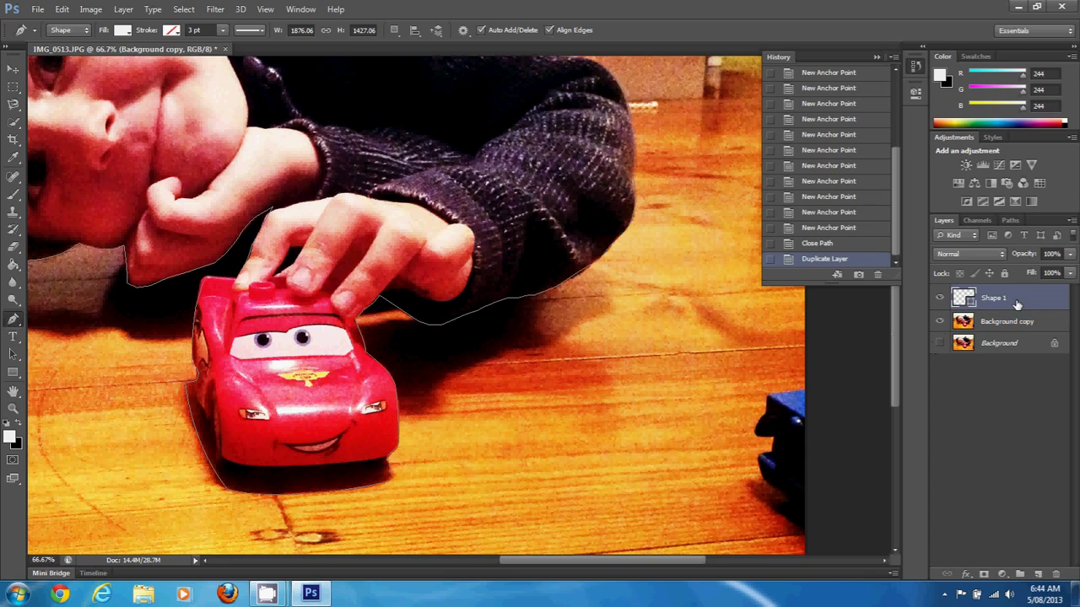
right_click(147, 295)
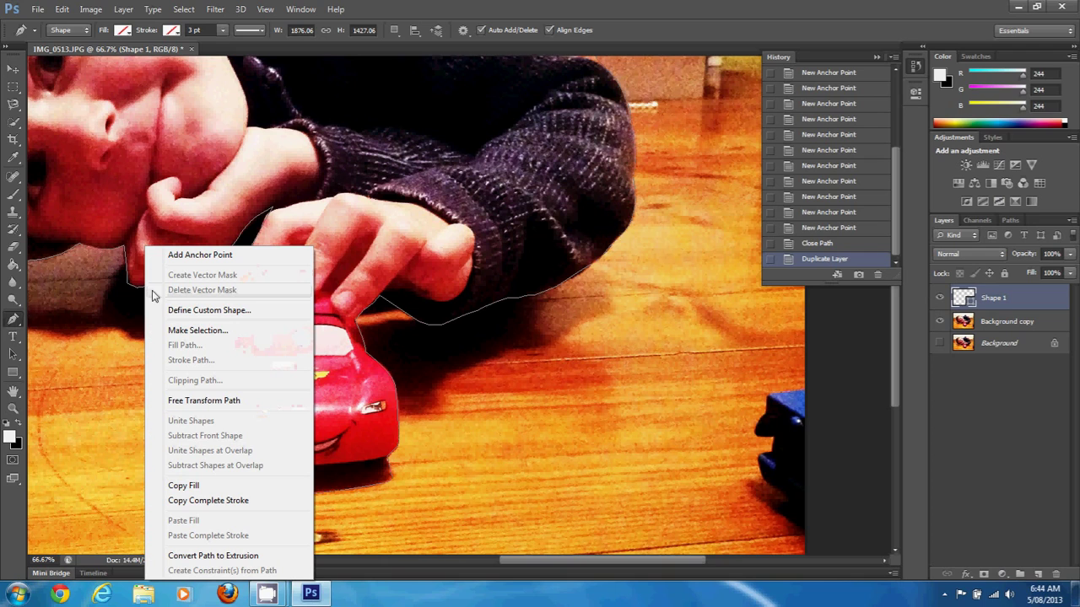
click(197, 331)
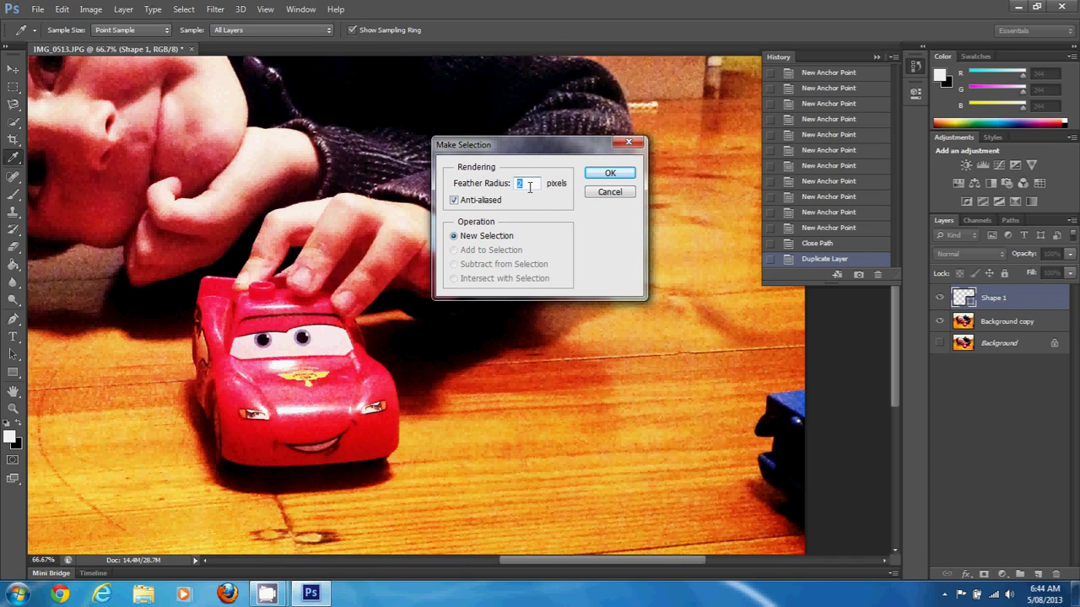
click(610, 172)
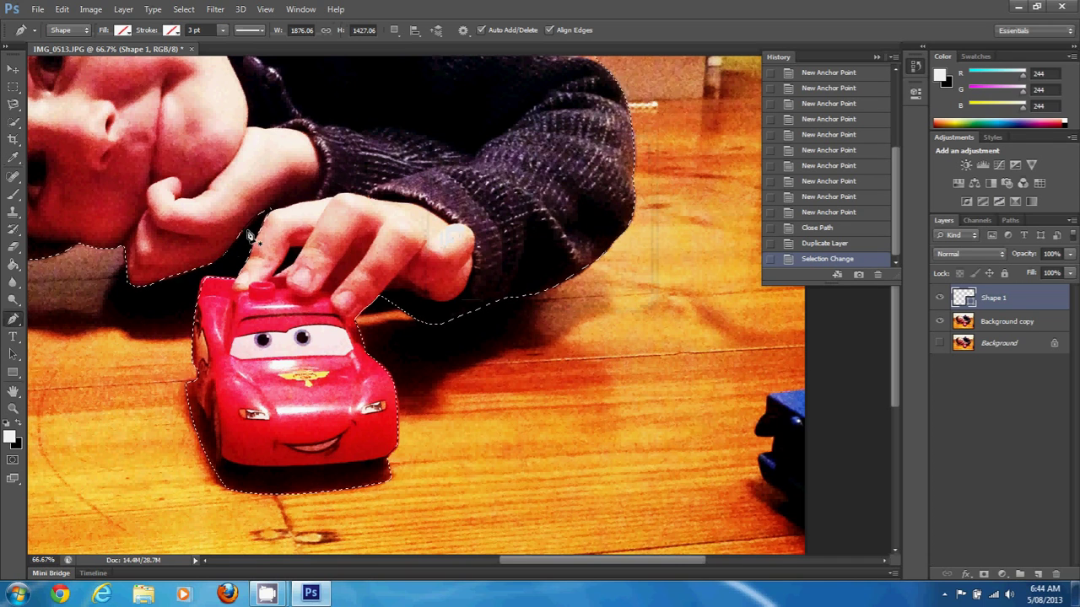
Activate the Background copy layer with the Eraser tool and invert the selection so the area around the boy and car is selected.
drag(547, 564, 477, 559)
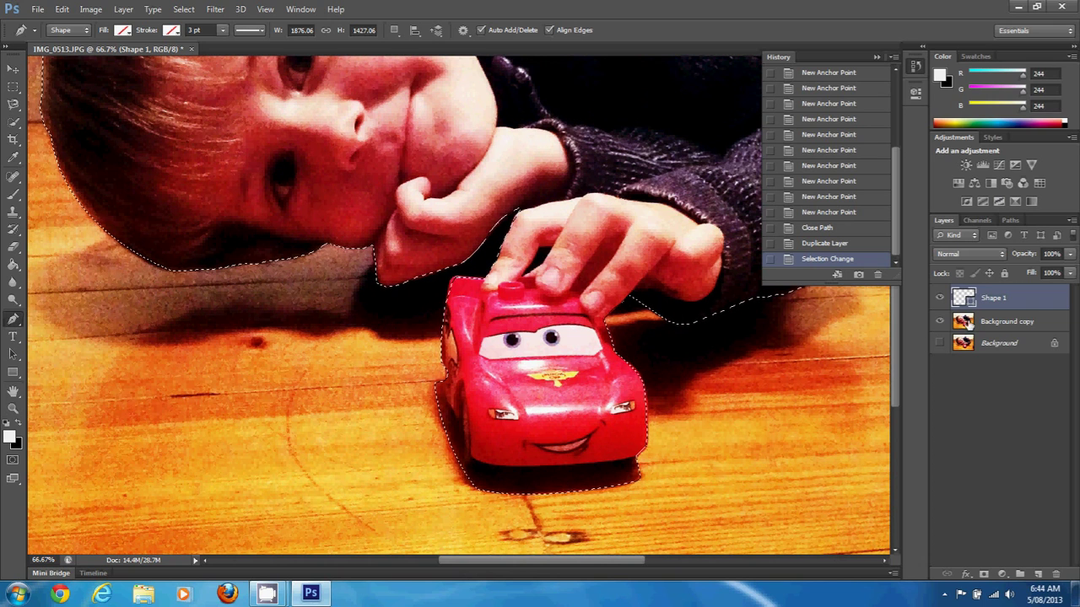
click(996, 328)
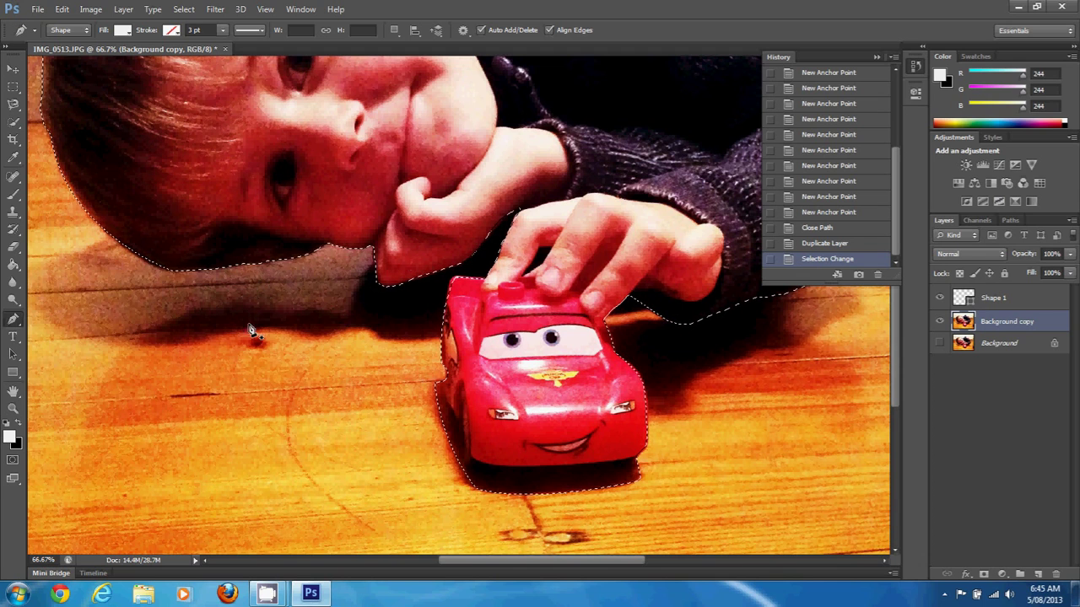
click(13, 246)
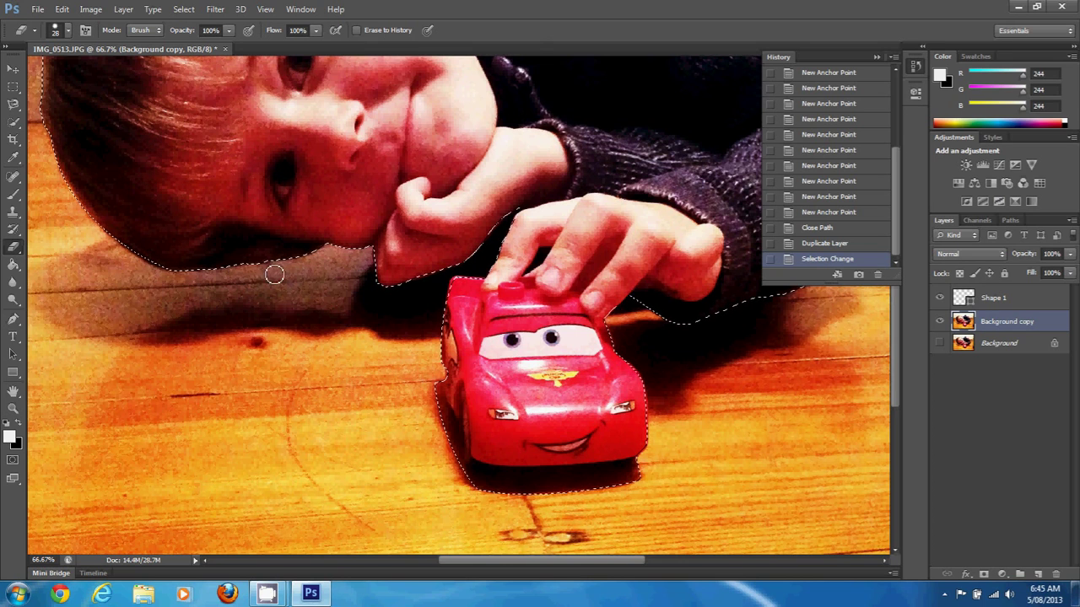
click(186, 11)
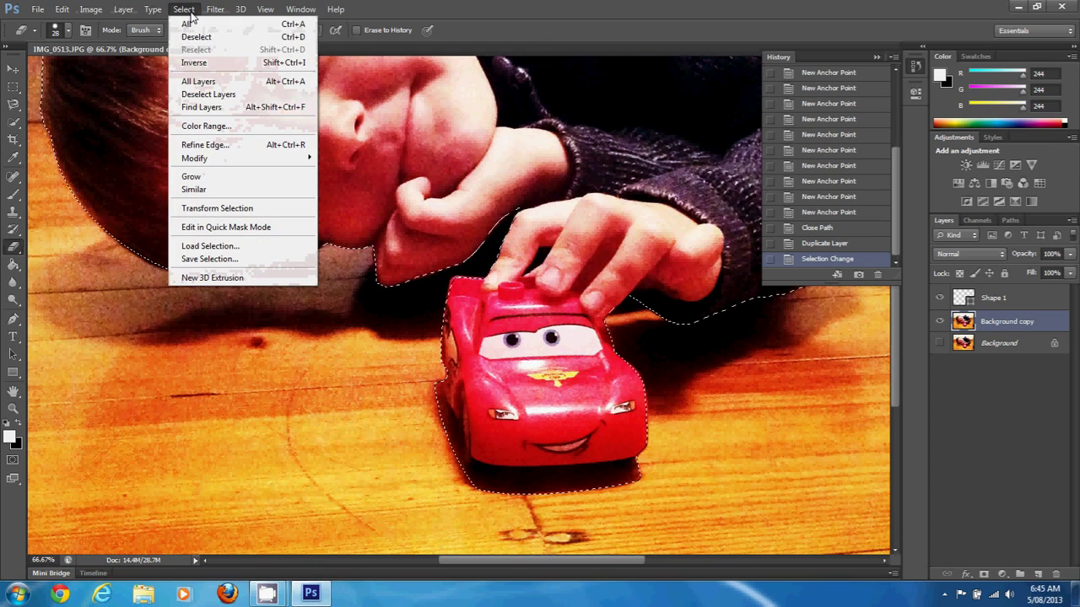
click(194, 62)
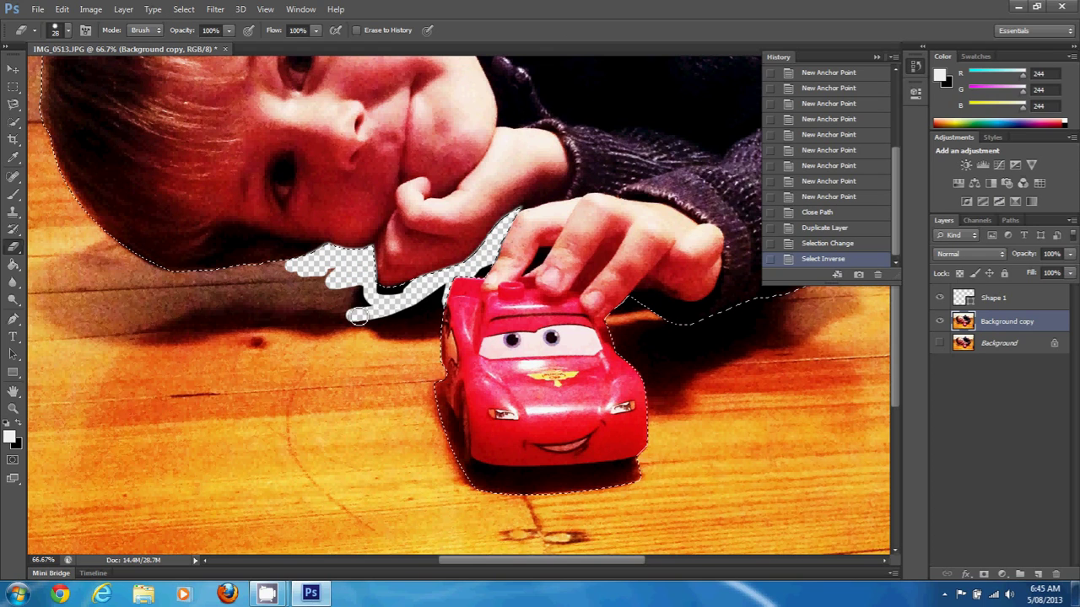
Erase the floor around the boy's hands and the toy car, enlarging the eraser from 28 to 133 px for the wider areas.
mouse_move(319, 309)
mouse_down()
mouse_move(374, 283)
mouse_move(374, 261)
mouse_move(384, 302)
mouse_move(477, 287)
mouse_move(501, 264)
mouse_move(475, 288)
mouse_move(446, 287)
mouse_move(436, 393)
mouse_move(448, 309)
mouse_move(444, 390)
mouse_move(427, 462)
mouse_move(409, 316)
mouse_up()
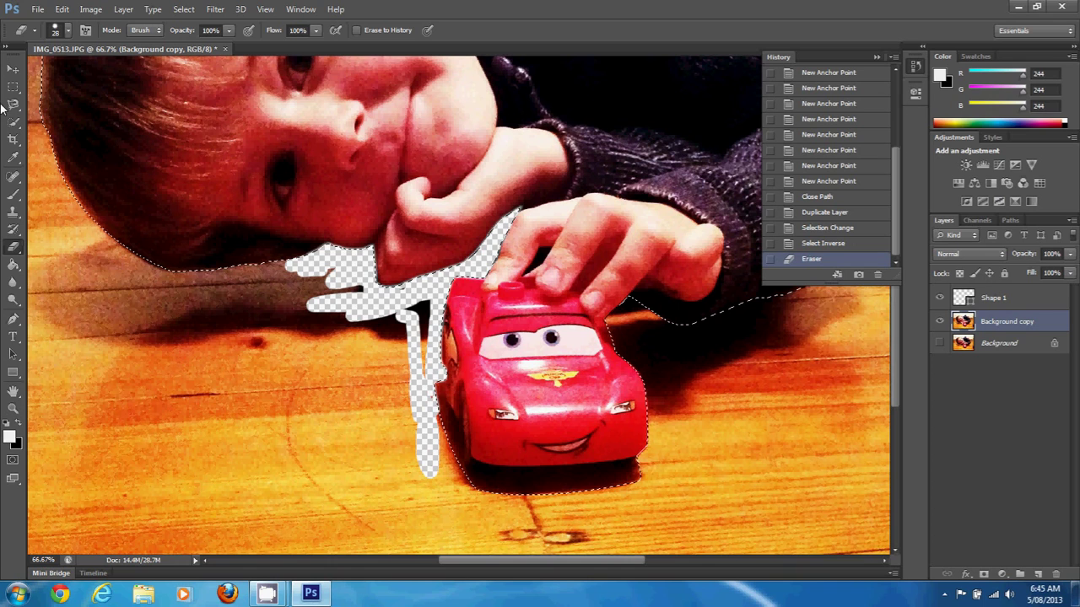
click(67, 30)
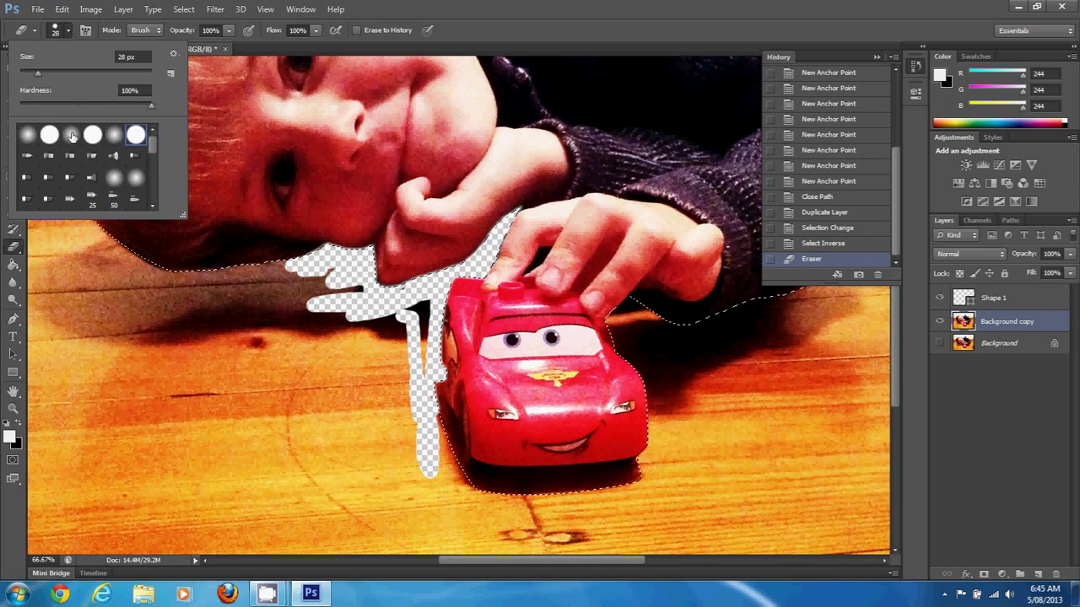
drag(39, 75, 96, 74)
key(Return)
mouse_move(340, 325)
mouse_down()
mouse_move(194, 287)
mouse_move(59, 219)
mouse_move(354, 439)
mouse_up()
mouse_move(436, 469)
mouse_down()
mouse_move(455, 485)
mouse_move(675, 430)
mouse_move(506, 515)
mouse_move(726, 529)
mouse_move(835, 405)
mouse_move(633, 355)
mouse_up()
mouse_move(351, 416)
mouse_down()
mouse_move(361, 442)
mouse_move(299, 341)
mouse_up()
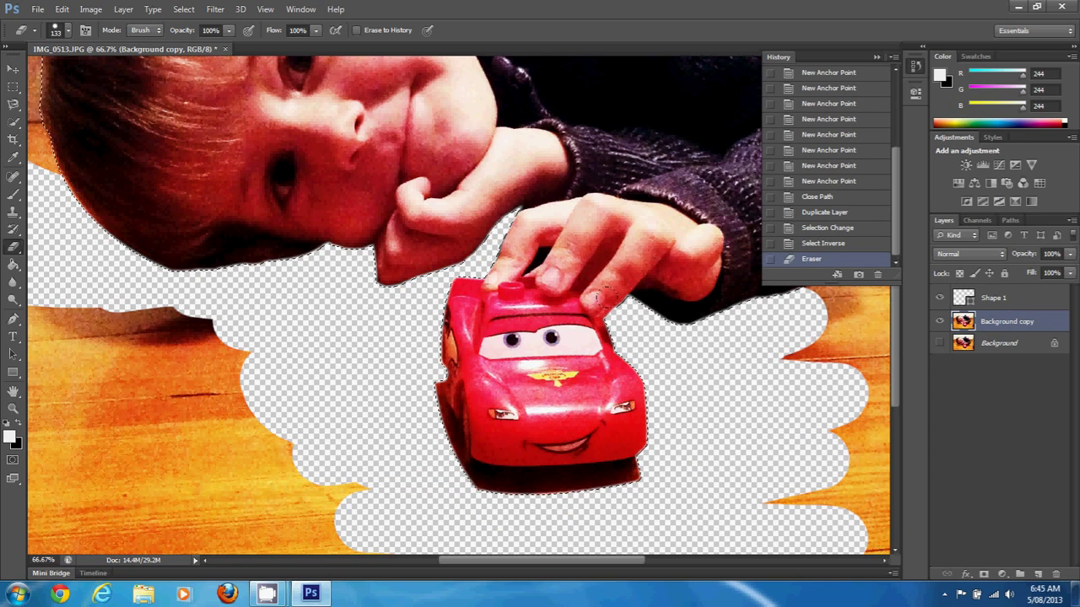
Erase the remaining background across the whole Background copy layer, including leftover traces around the boy's head and sleeve.
key(ctrl+minus)
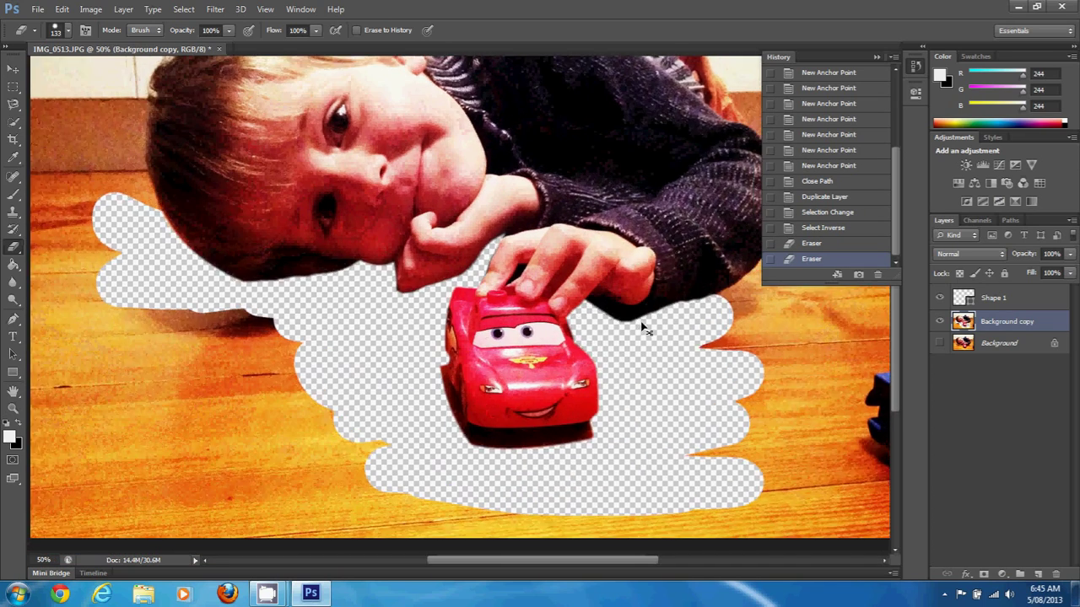
key(ctrl+minus)
mouse_move(251, 291)
mouse_down()
mouse_move(233, 210)
mouse_move(314, 160)
mouse_move(438, 180)
mouse_move(500, 137)
mouse_move(529, 137)
mouse_move(544, 153)
mouse_move(618, 175)
mouse_move(676, 299)
mouse_move(612, 377)
mouse_move(660, 346)
mouse_move(681, 297)
mouse_move(650, 468)
mouse_up()
mouse_move(641, 375)
mouse_down()
mouse_move(577, 493)
mouse_move(540, 507)
mouse_move(195, 494)
mouse_move(177, 503)
mouse_move(177, 516)
mouse_move(344, 504)
mouse_move(340, 492)
mouse_move(168, 488)
mouse_move(398, 438)
mouse_move(186, 444)
mouse_move(307, 421)
mouse_move(296, 404)
mouse_move(224, 378)
mouse_move(293, 393)
mouse_move(433, 503)
mouse_move(410, 463)
mouse_move(179, 428)
mouse_move(176, 221)
mouse_move(158, 326)
mouse_move(151, 49)
mouse_move(163, 215)
mouse_move(180, 70)
mouse_move(246, 480)
mouse_move(226, 160)
mouse_move(162, 346)
mouse_move(187, 209)
mouse_move(377, 154)
mouse_move(170, 146)
mouse_move(228, 97)
mouse_move(244, 112)
mouse_move(198, 130)
mouse_move(402, 128)
mouse_move(395, 106)
mouse_move(294, 86)
mouse_move(539, 120)
mouse_move(537, 102)
mouse_move(368, 141)
mouse_move(370, 158)
mouse_move(421, 155)
mouse_move(476, 111)
mouse_move(449, 97)
mouse_move(404, 97)
mouse_move(733, 102)
mouse_move(719, 88)
mouse_move(676, 98)
mouse_move(765, 137)
mouse_move(672, 144)
mouse_move(544, 134)
mouse_move(647, 167)
mouse_move(694, 287)
mouse_move(713, 179)
mouse_move(751, 285)
mouse_move(742, 498)
mouse_move(662, 510)
mouse_move(604, 503)
mouse_move(717, 468)
mouse_move(713, 490)
mouse_move(687, 426)
mouse_move(683, 338)
mouse_move(717, 403)
mouse_move(721, 361)
mouse_move(701, 437)
mouse_move(727, 426)
mouse_move(712, 289)
mouse_move(709, 353)
mouse_up()
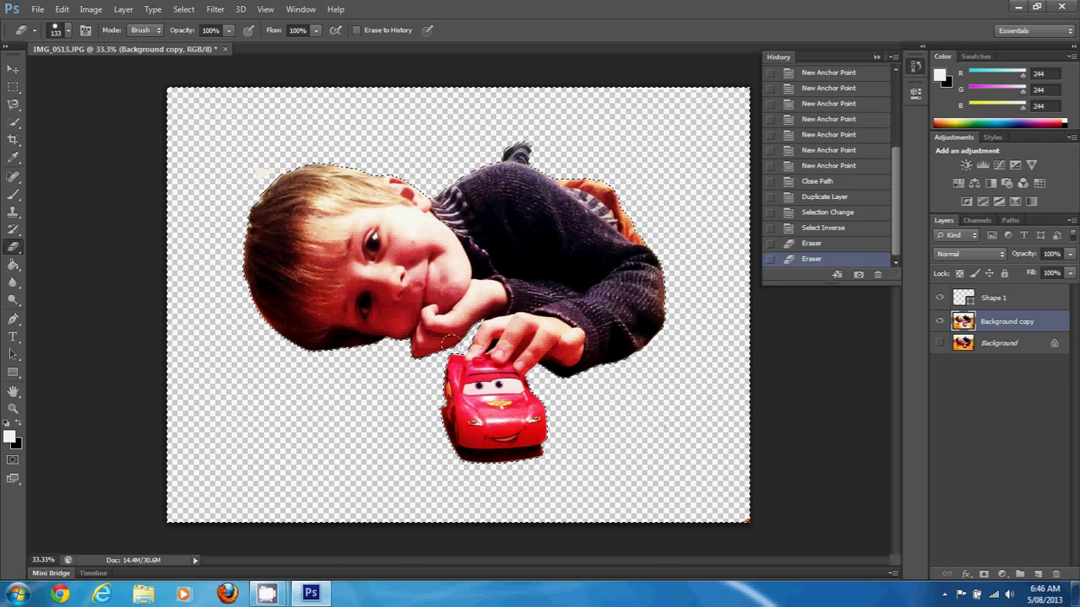
drag(412, 138, 344, 171)
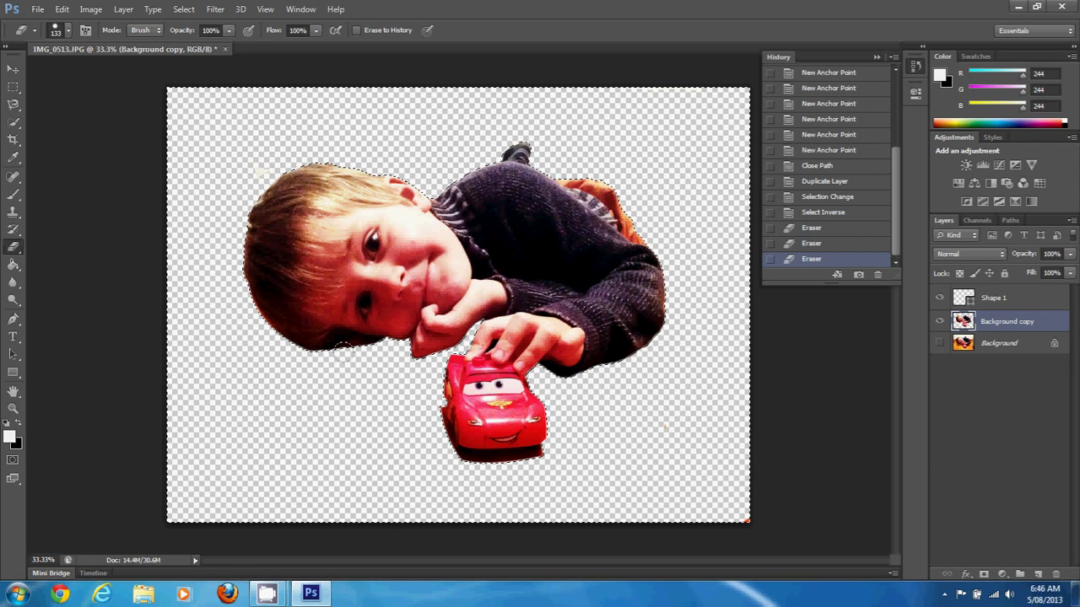
click(604, 315)
click(607, 347)
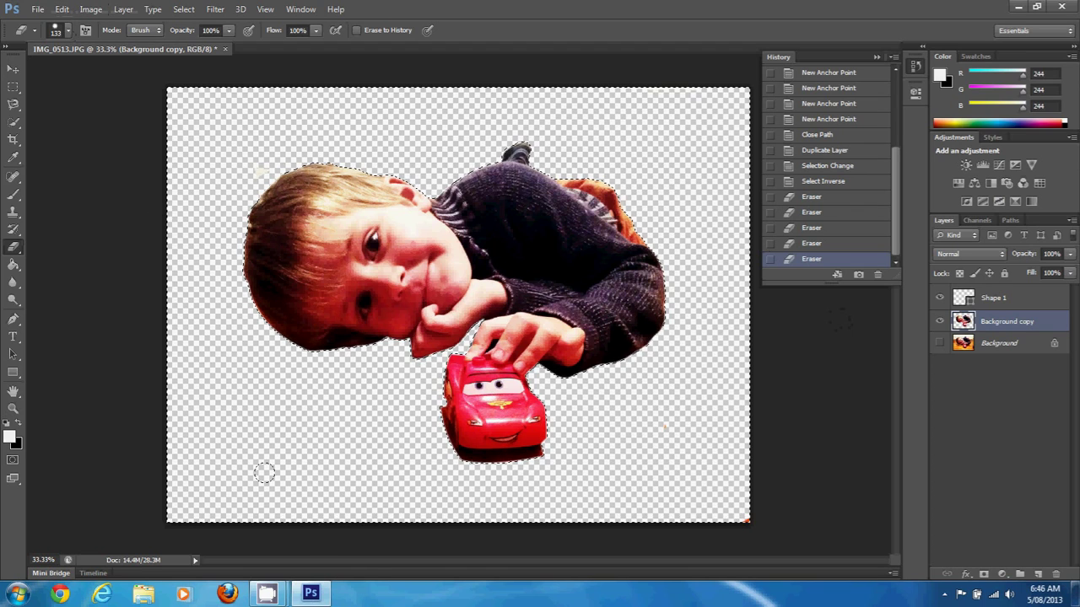
click(276, 595)
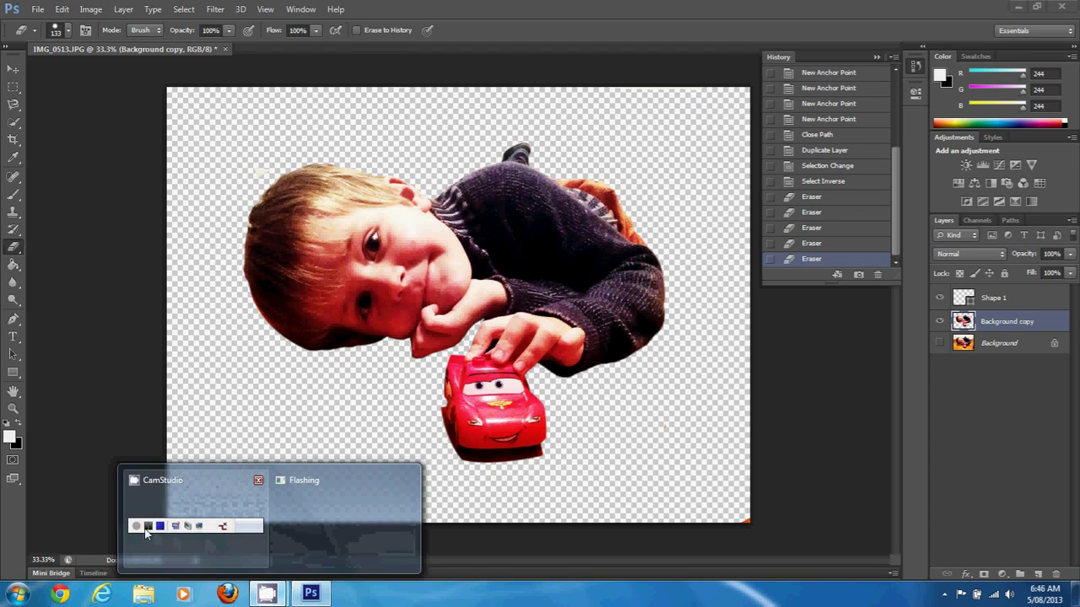
mouse_move(161, 532)
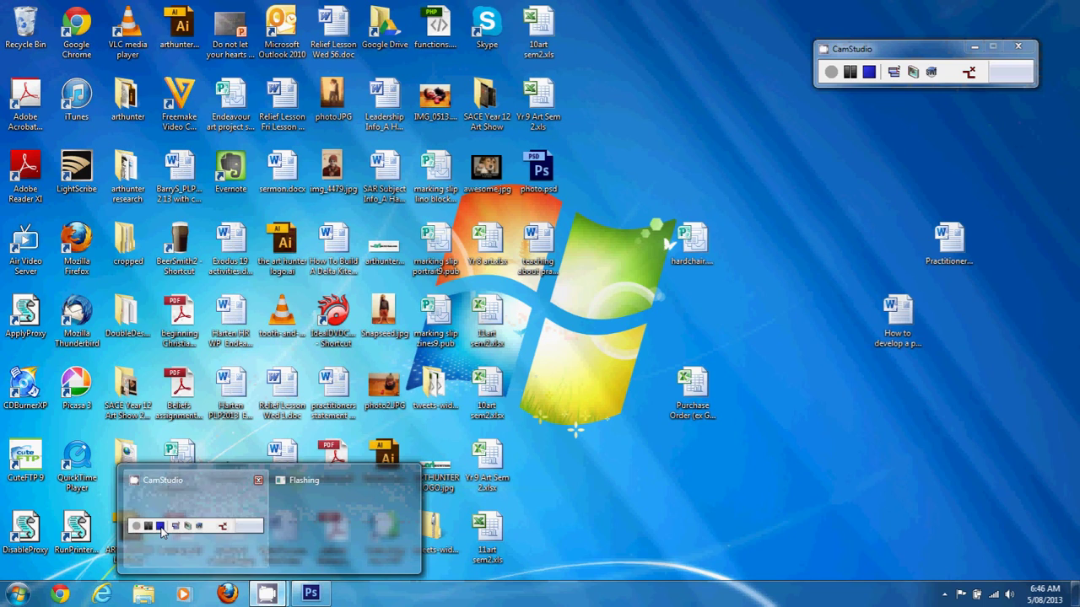
click(162, 532)
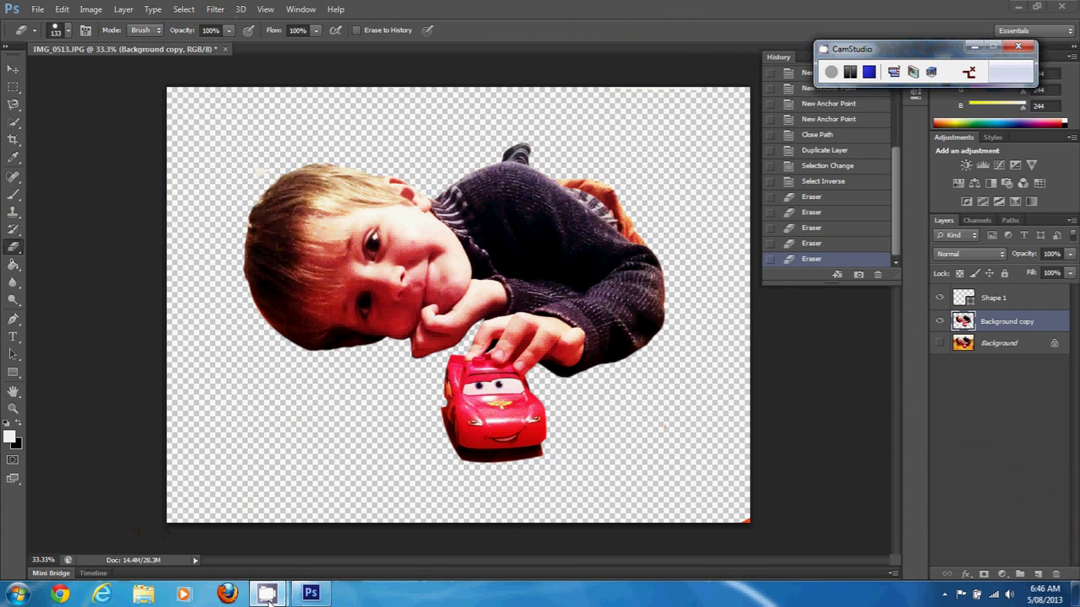
mouse_move(268, 599)
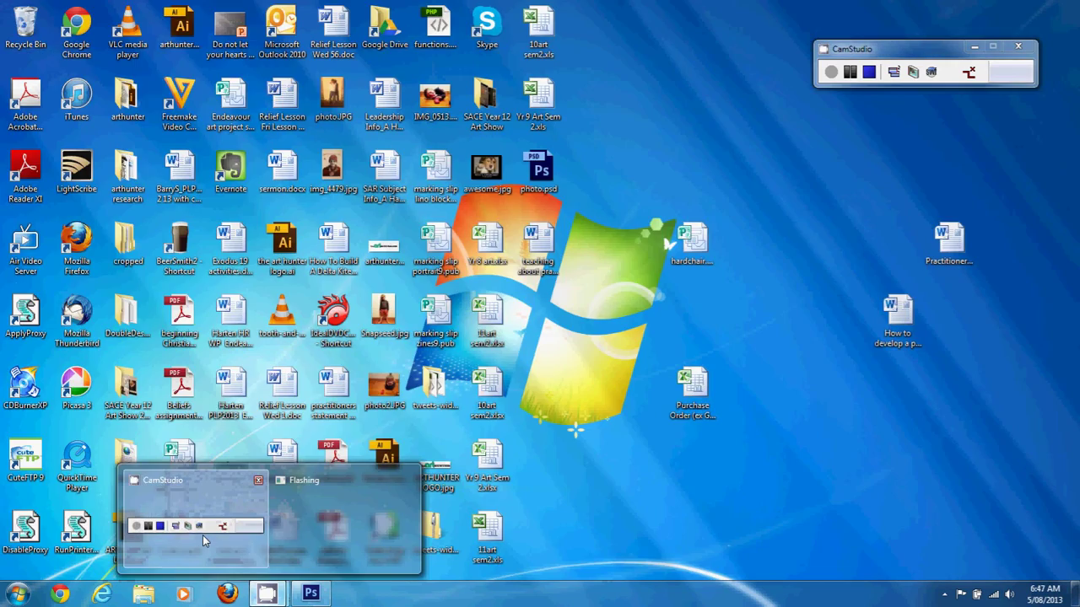
click(202, 535)
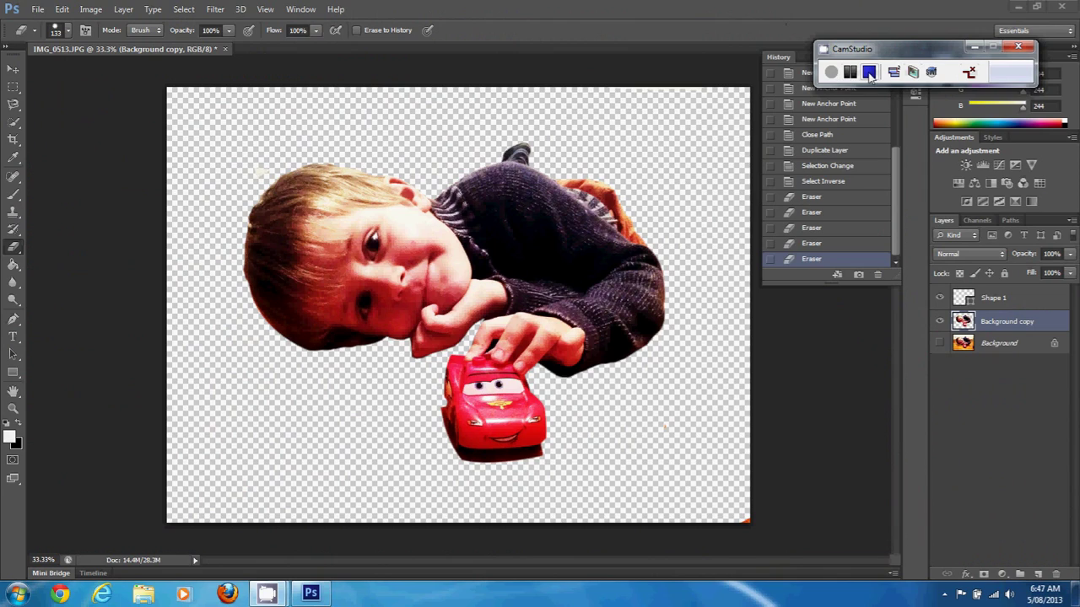
click(869, 71)
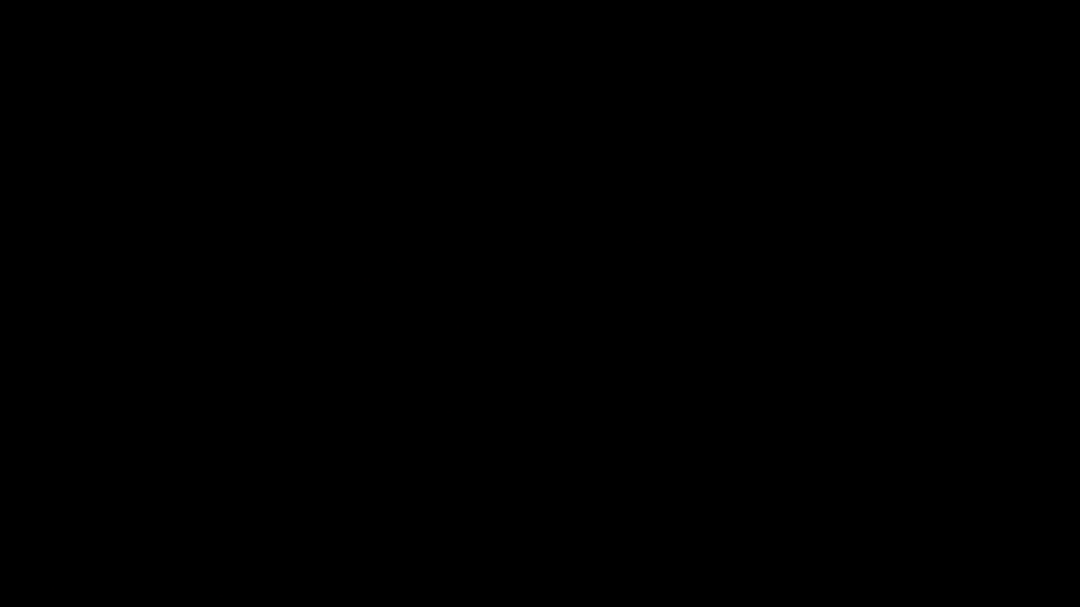